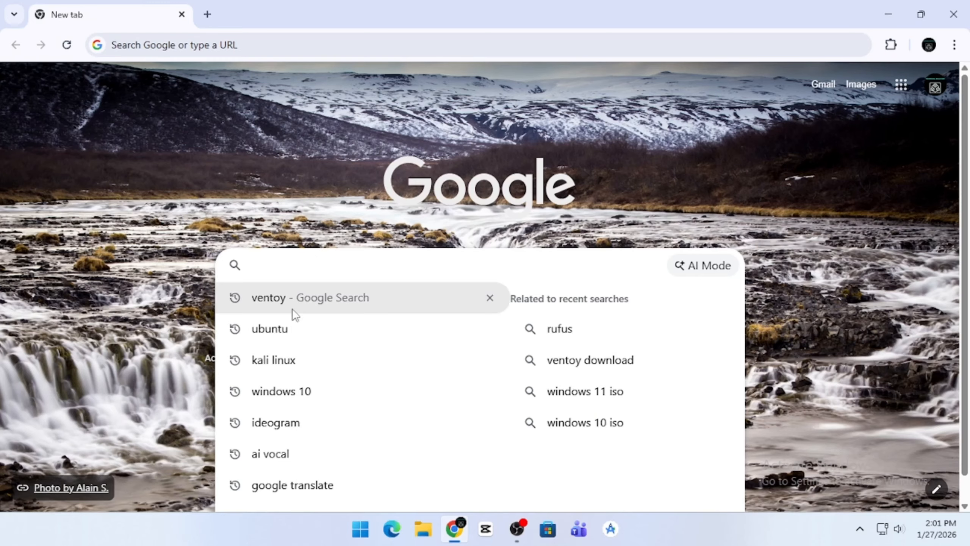
Search Google for ventoy and download ventoy-1.1.10-windows.zip through the official site's downloads page.
click(288, 305)
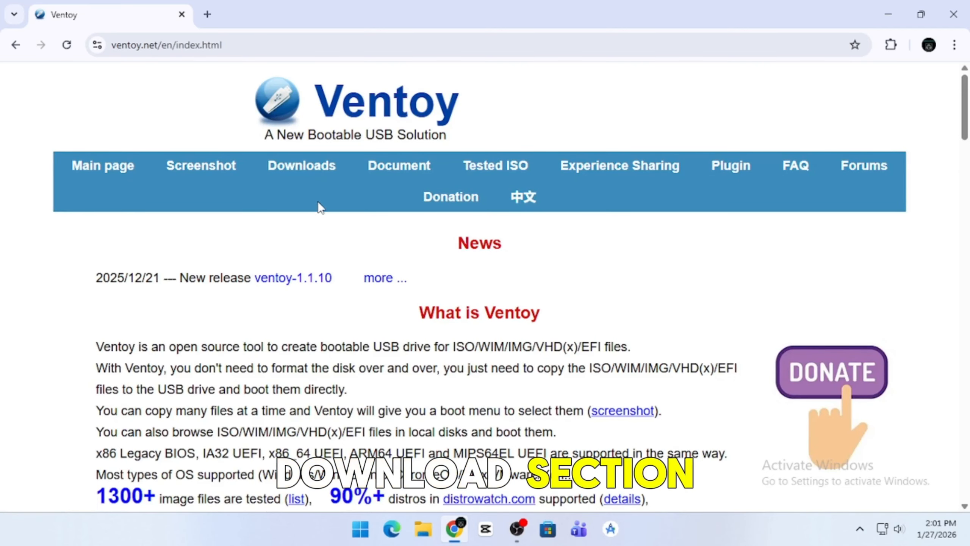
click(319, 165)
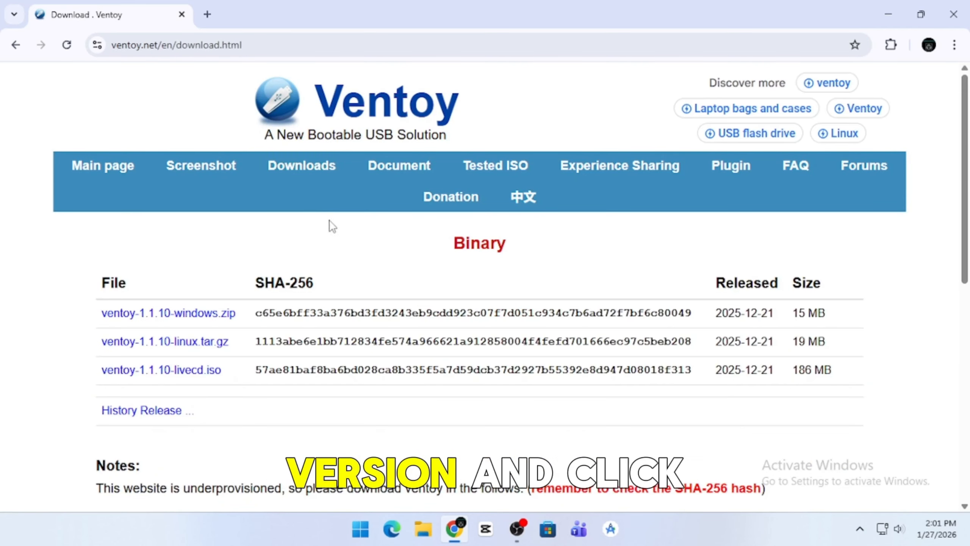
click(193, 313)
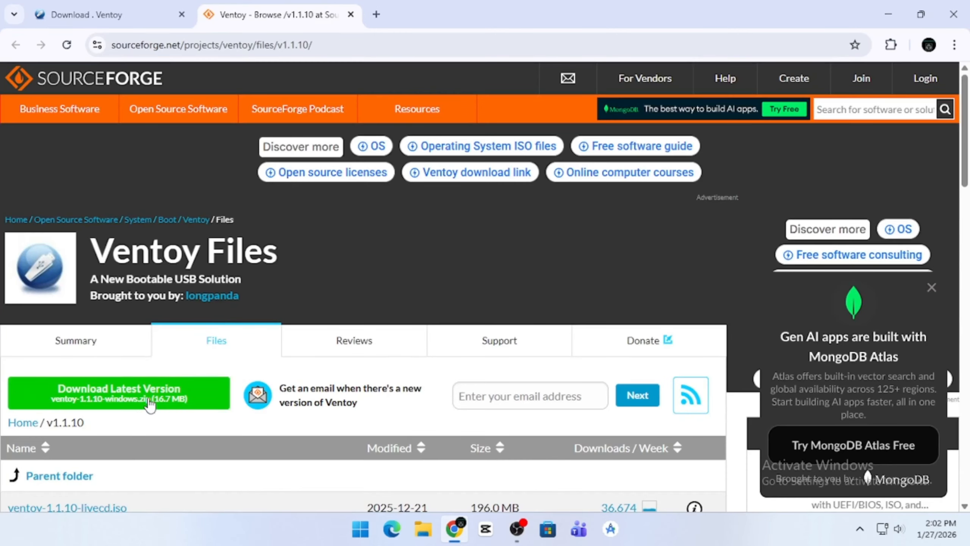
scroll(122, 412, down, 2)
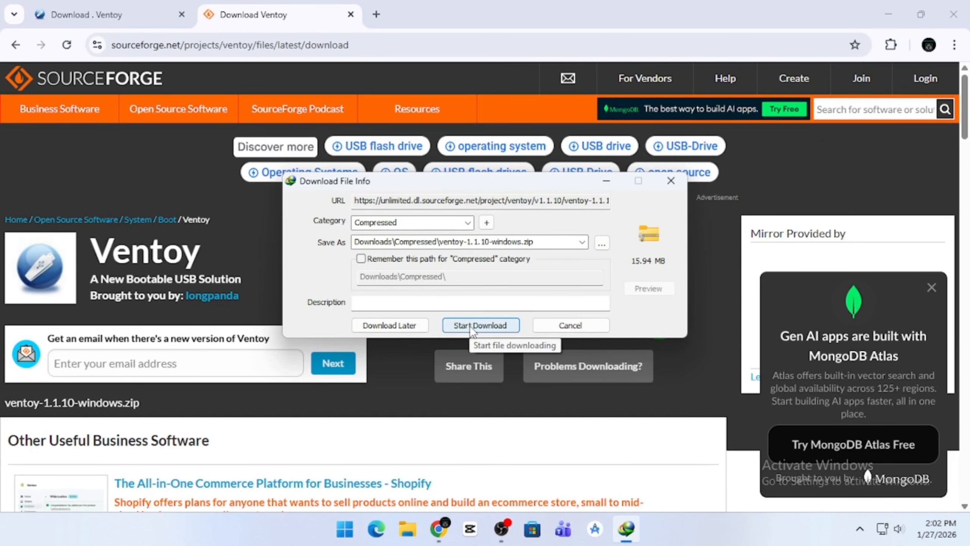
click(471, 325)
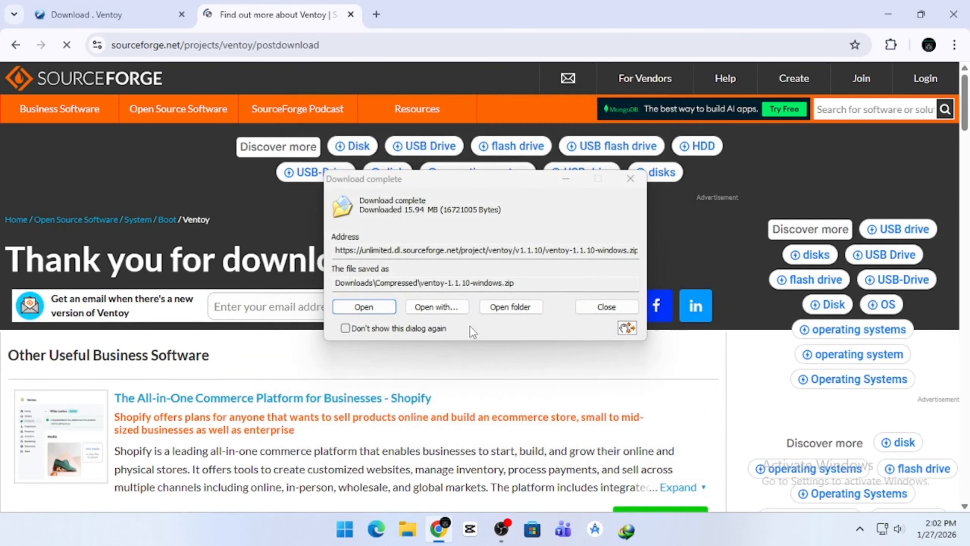
click(597, 307)
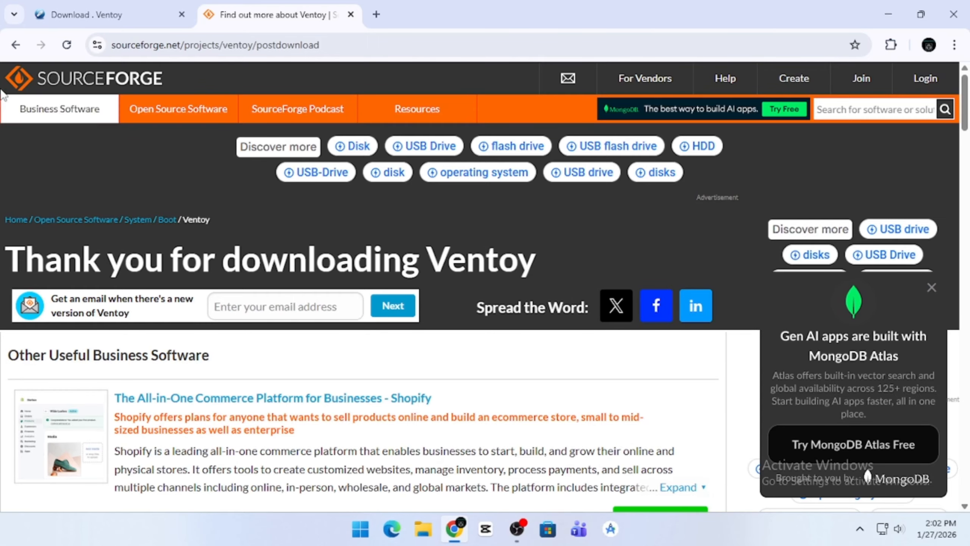
Close the SourceForge page, return to the Google results, search for kali linux and open the official kali.org site.
click(15, 45)
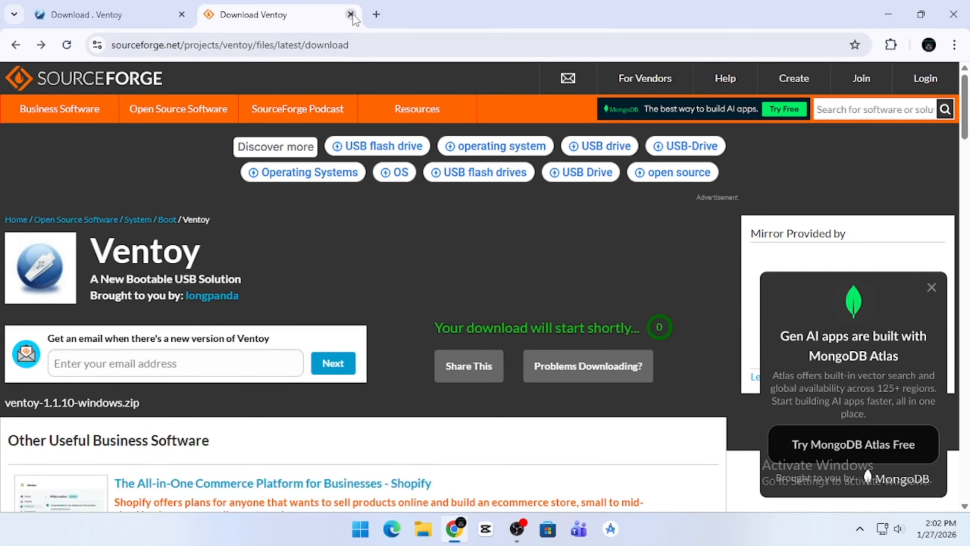
click(350, 15)
click(11, 47)
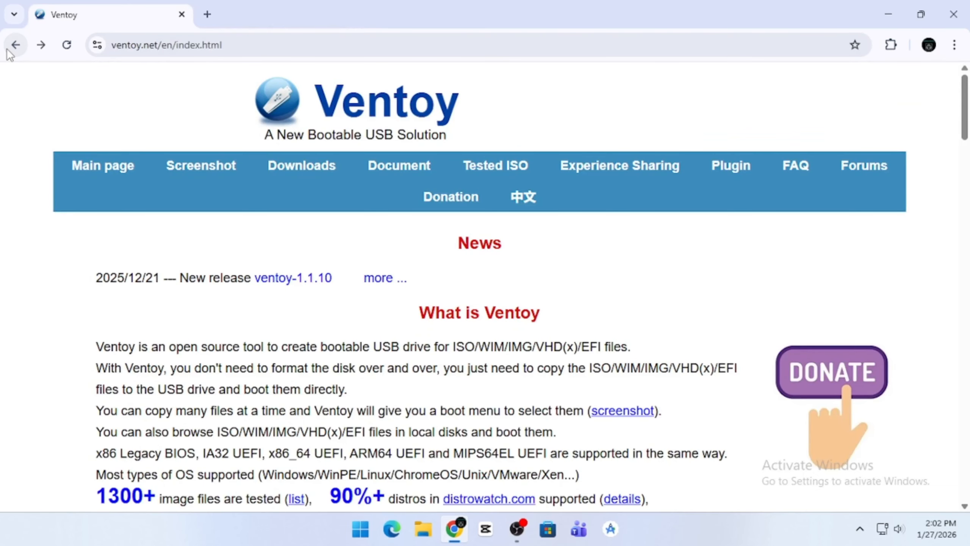
click(10, 50)
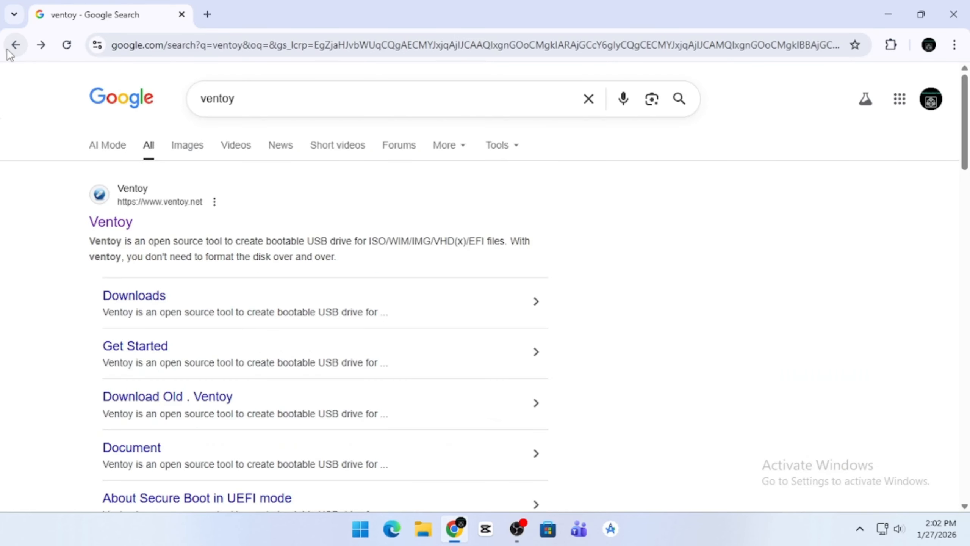
click(263, 103)
key(BackSpace)
key(BackSpace)
key(BackSpace)
key(BackSpace)
key(BackSpace)
key(BackSpace)
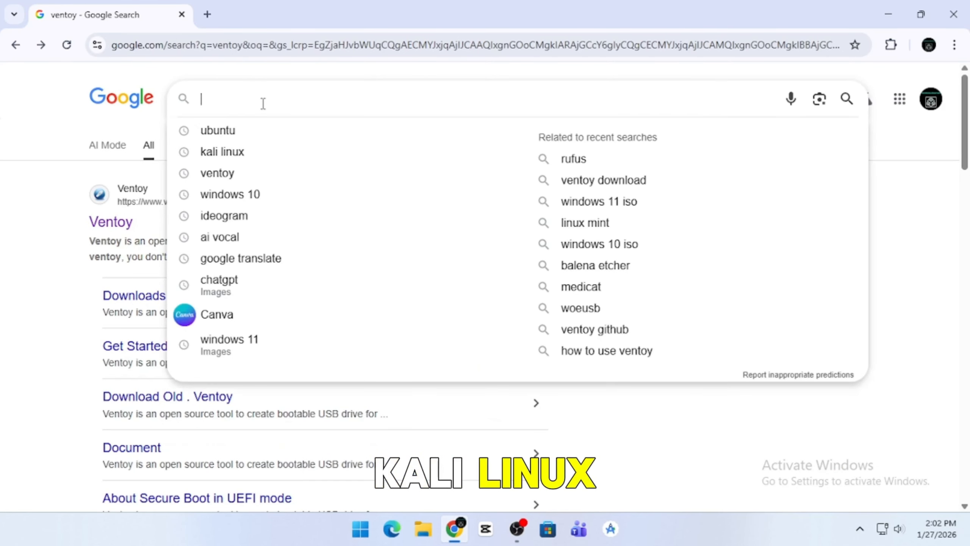
click(223, 153)
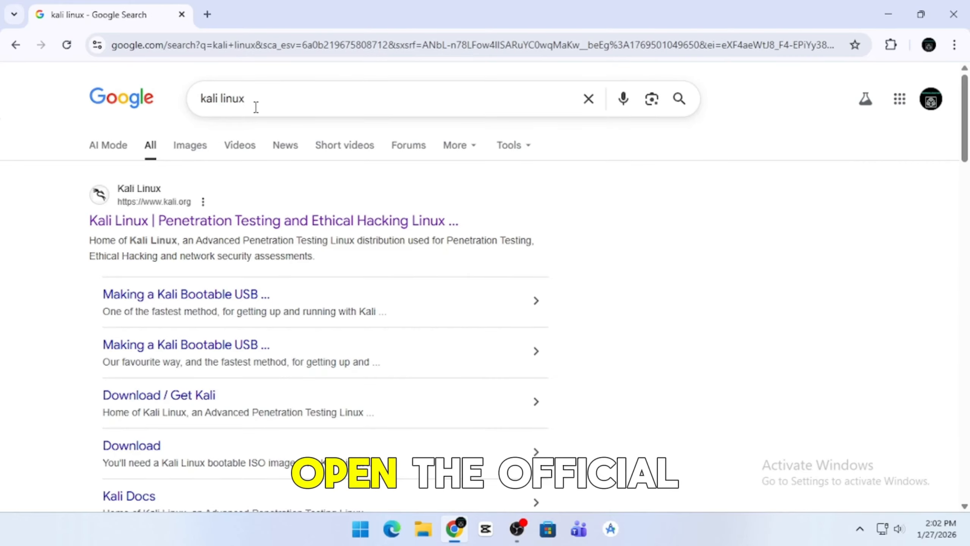
click(193, 222)
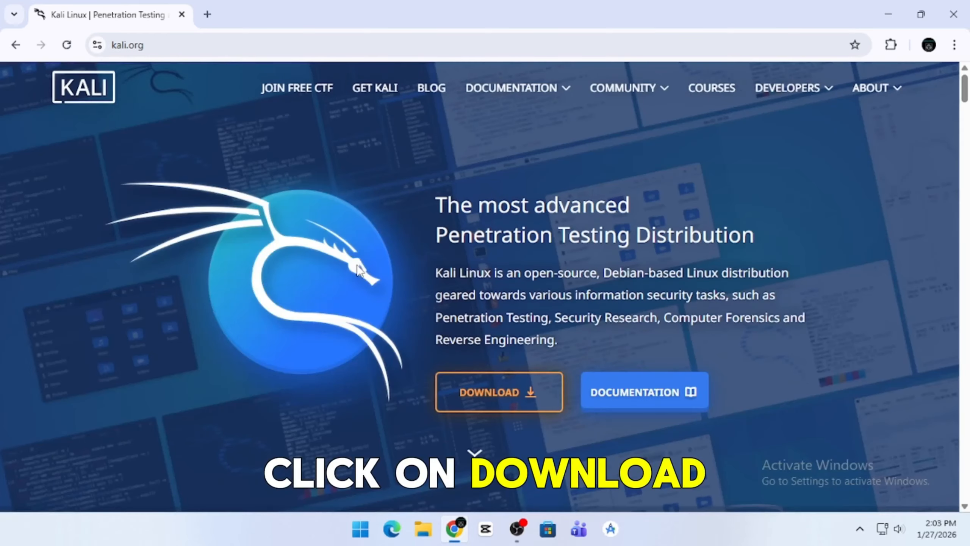
Download the recommended x86_64 installer image, kali-linux-2025.4-installer-amd64.iso, and dismiss the download manager's registration form.
click(531, 393)
scroll(306, 363, down, 3)
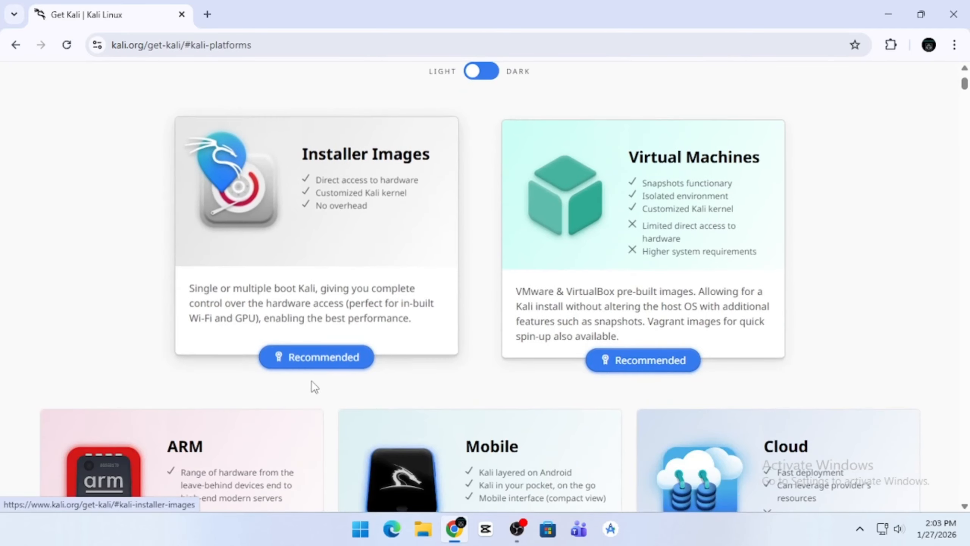
click(321, 367)
scroll(323, 365, down, 8)
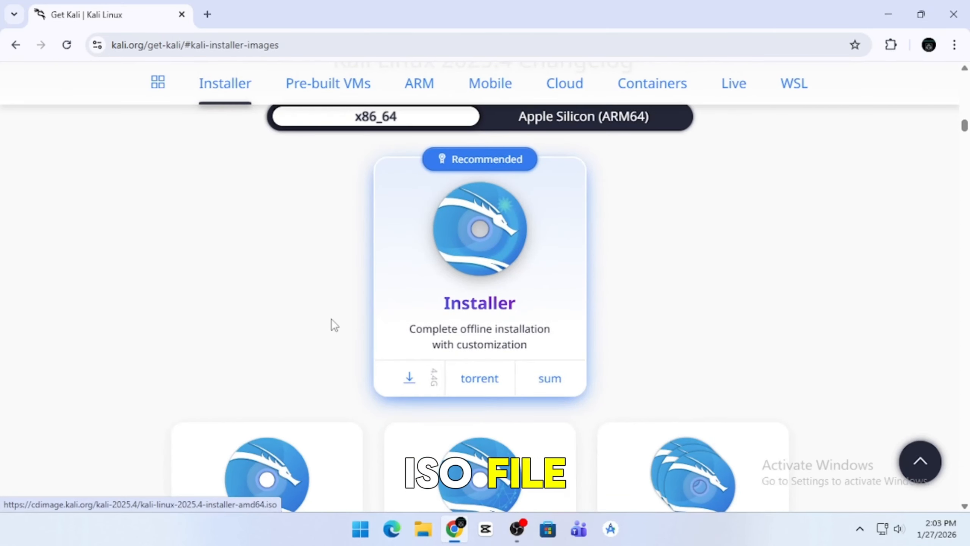
click(408, 379)
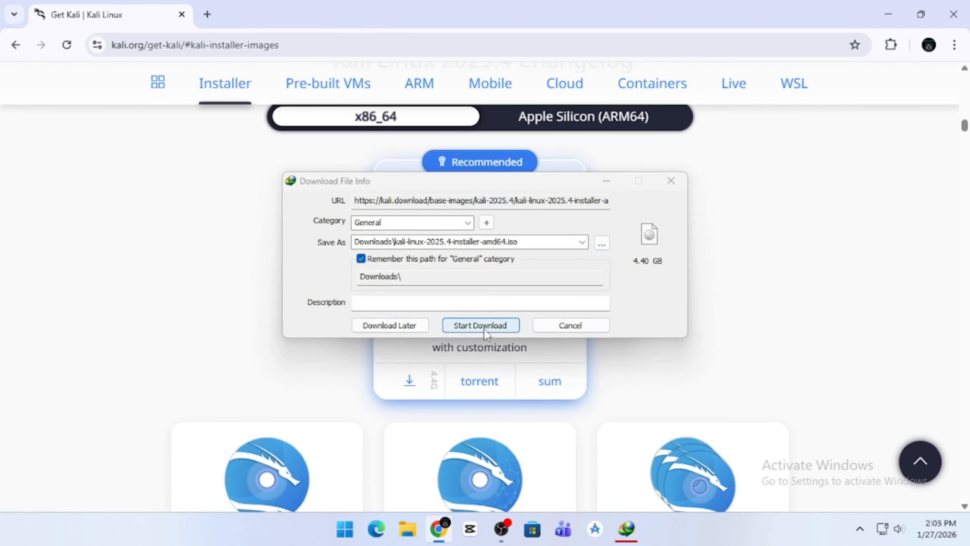
click(483, 328)
click(618, 233)
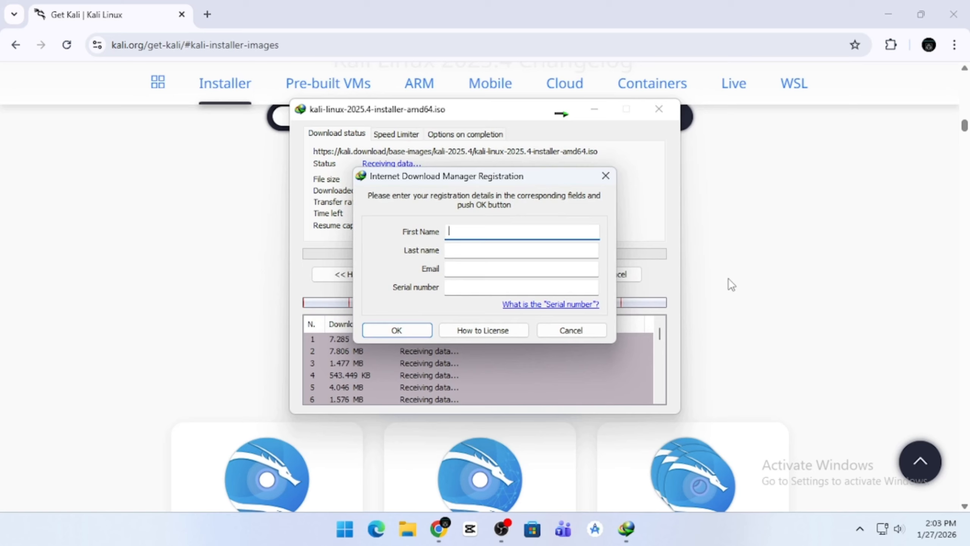
click(604, 180)
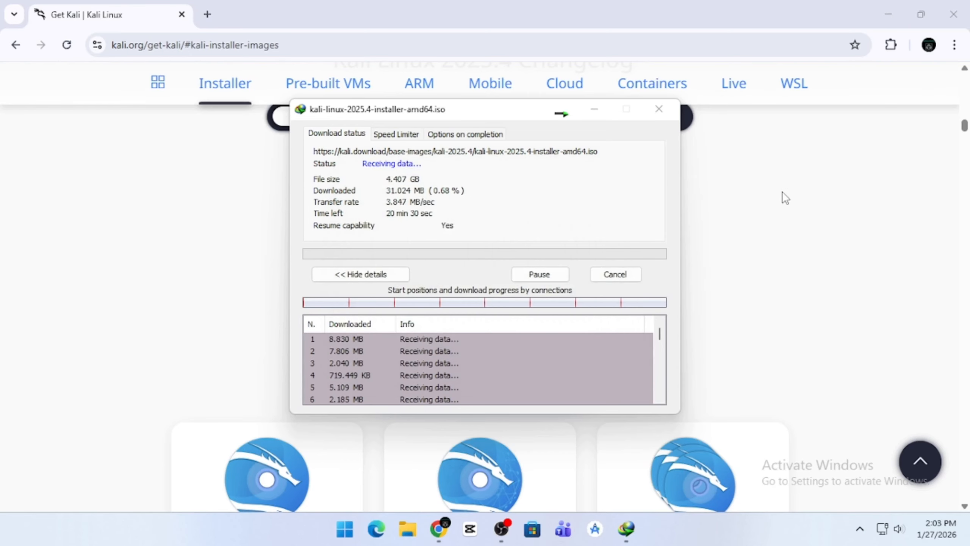
Return to the Google results, search for ubuntu and open the official ubuntu.com site.
click(15, 45)
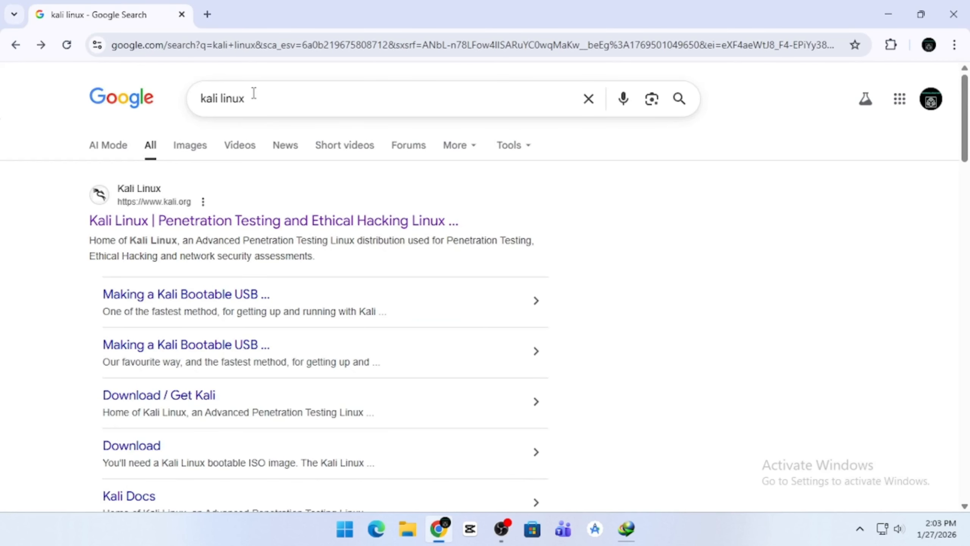
click(260, 104)
key(BackSpace)
key(BackSpace)
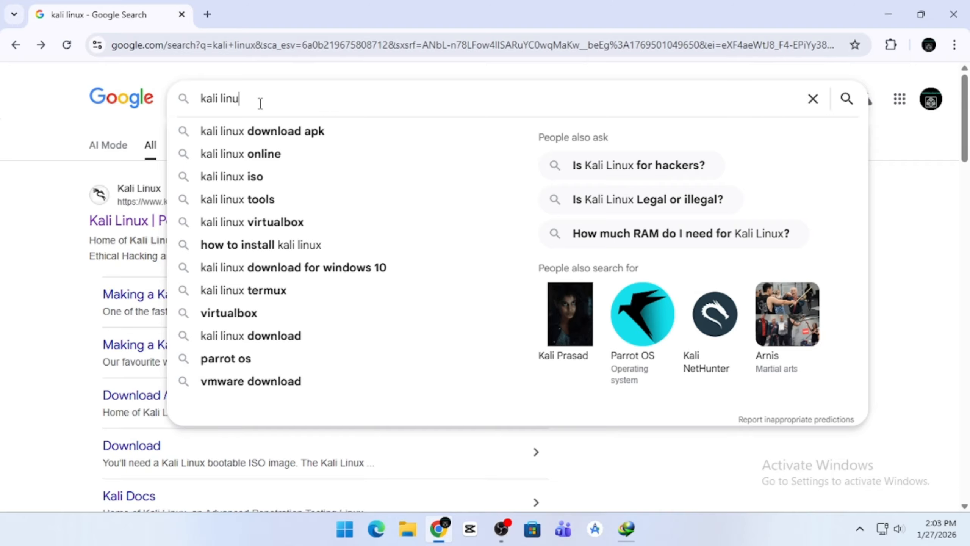
key(BackSpace)
key(BackSpace)
key(BackSpace)
key(BackSpace)
key(BackSpace)
key(BackSpace)
key(BackSpace)
key(BackSpace)
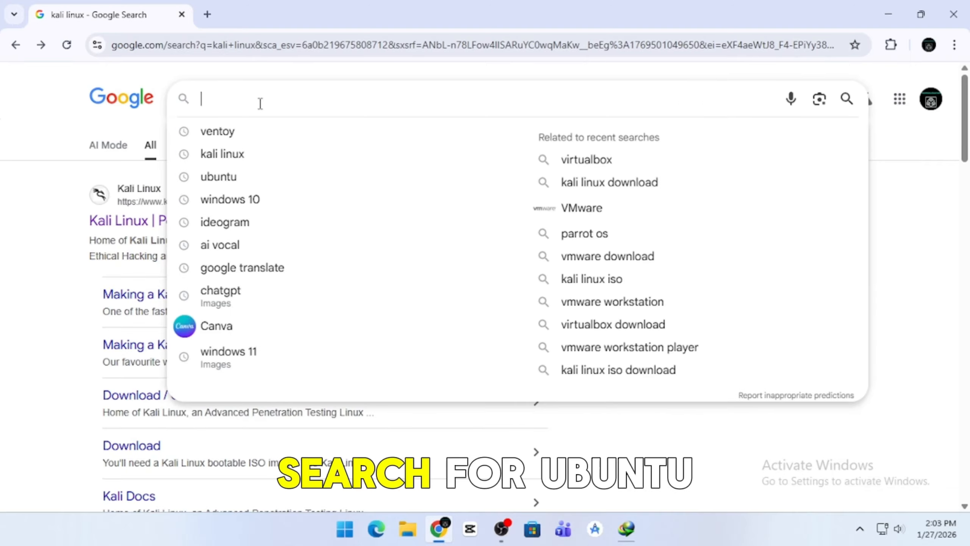
click(227, 177)
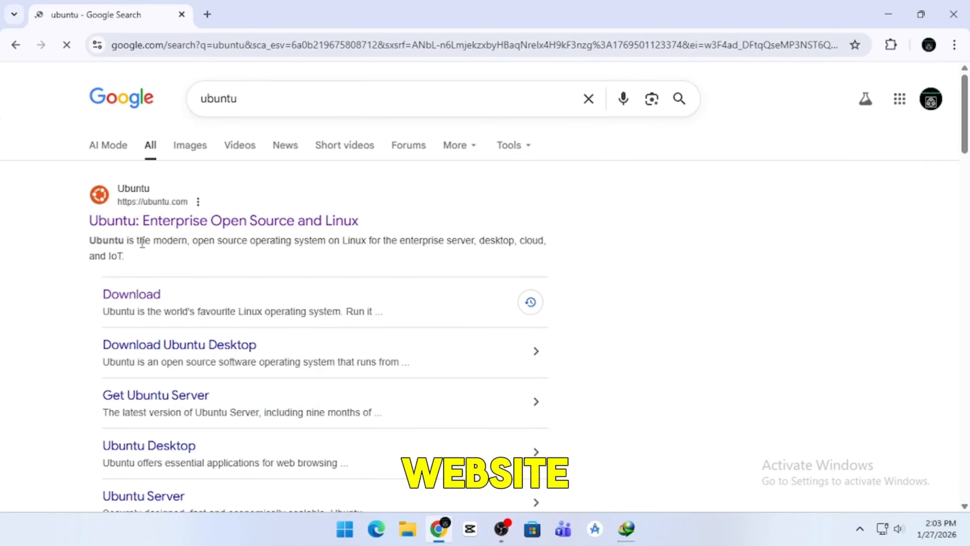
click(146, 221)
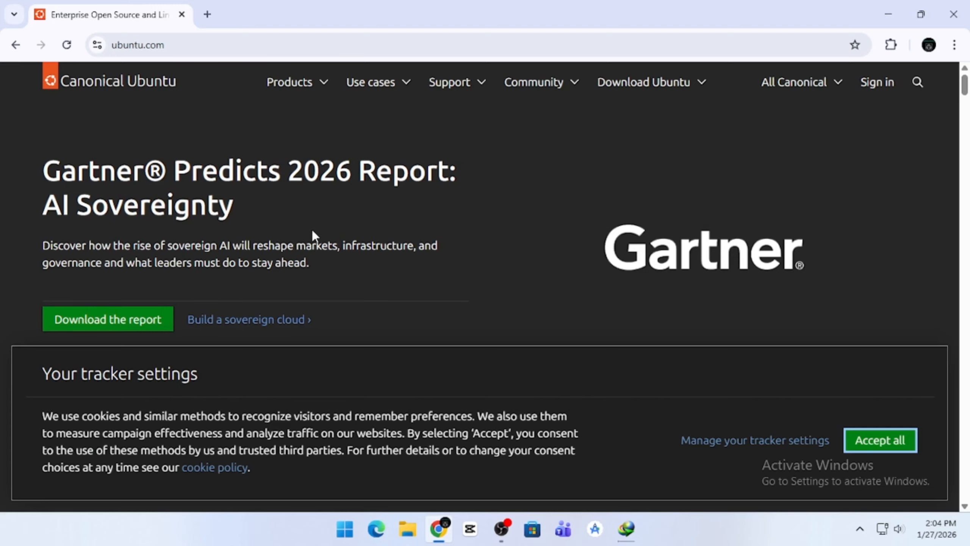
Download Ubuntu Desktop 24.04.3 LTS for the Intel or AMD 64-bit architecture.
click(697, 91)
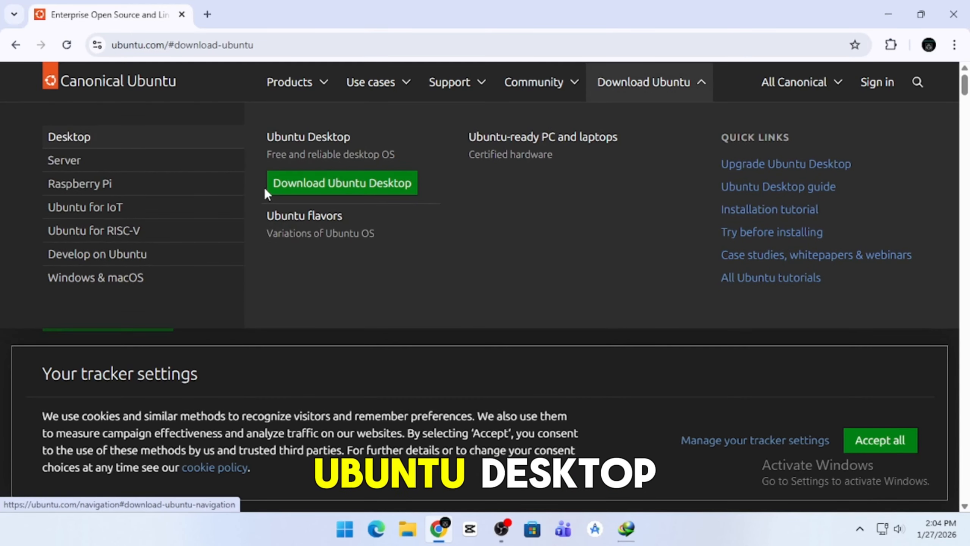
click(323, 186)
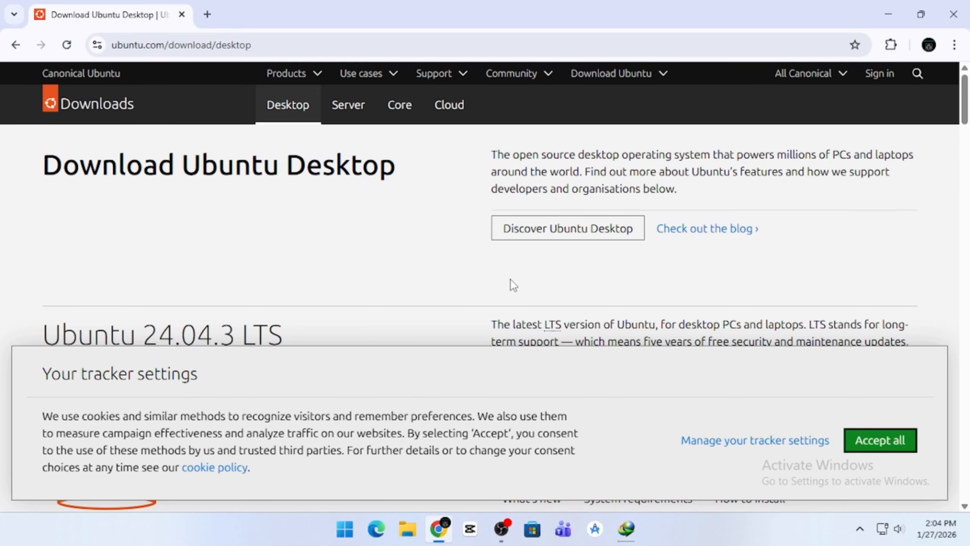
scroll(564, 291, down, 3)
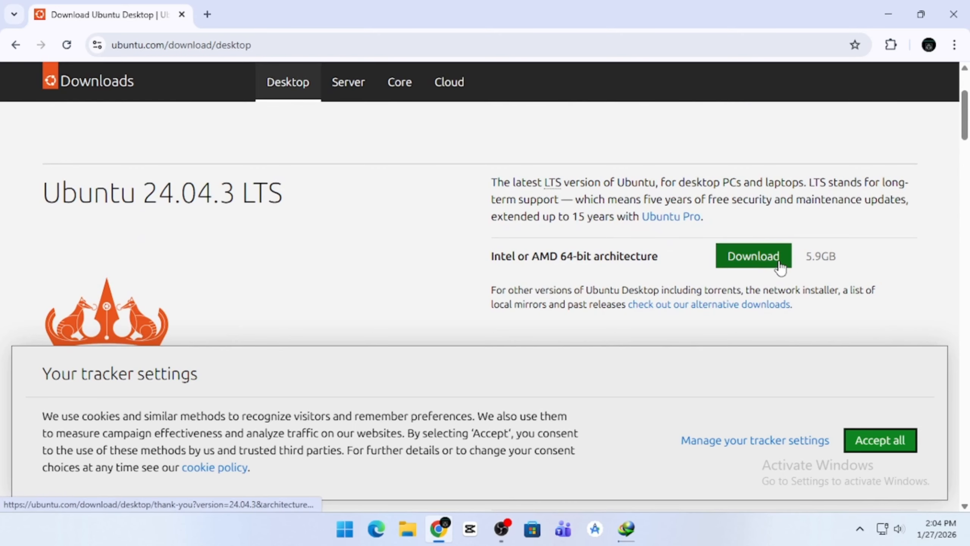
click(779, 265)
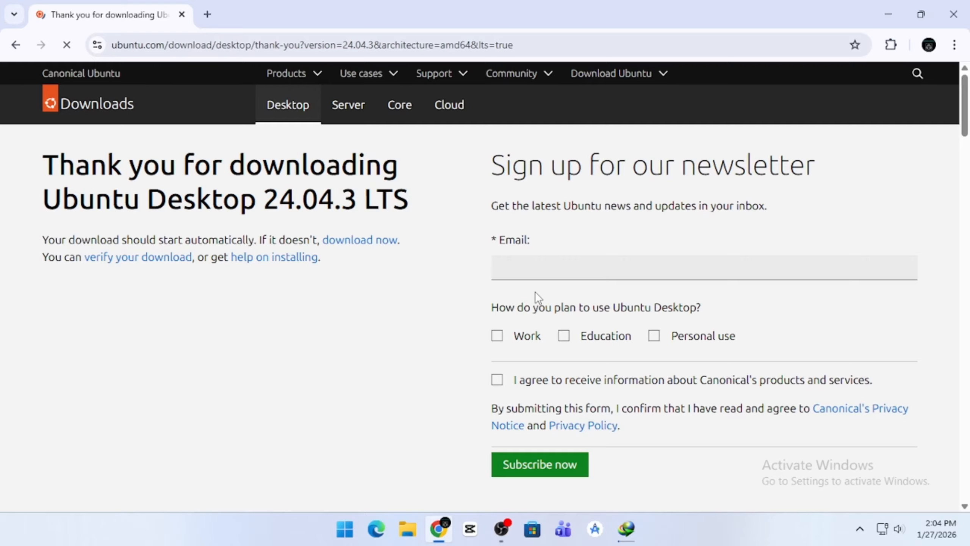
scroll(472, 281, down, 5)
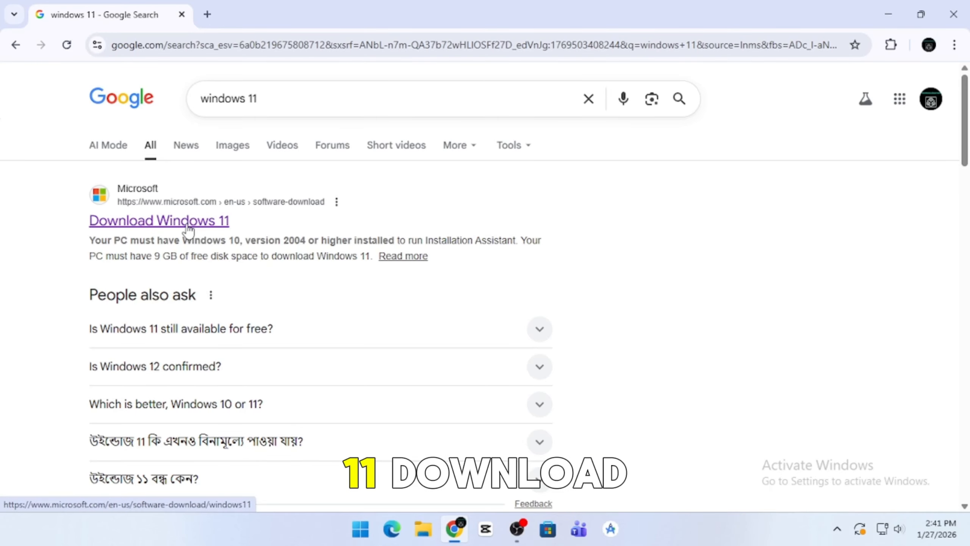
Open Microsoft's Download Windows 11 page and confirm the Windows 11 (multi-edition ISO for x64 devices) disk image.
click(188, 229)
scroll(220, 306, down, 6)
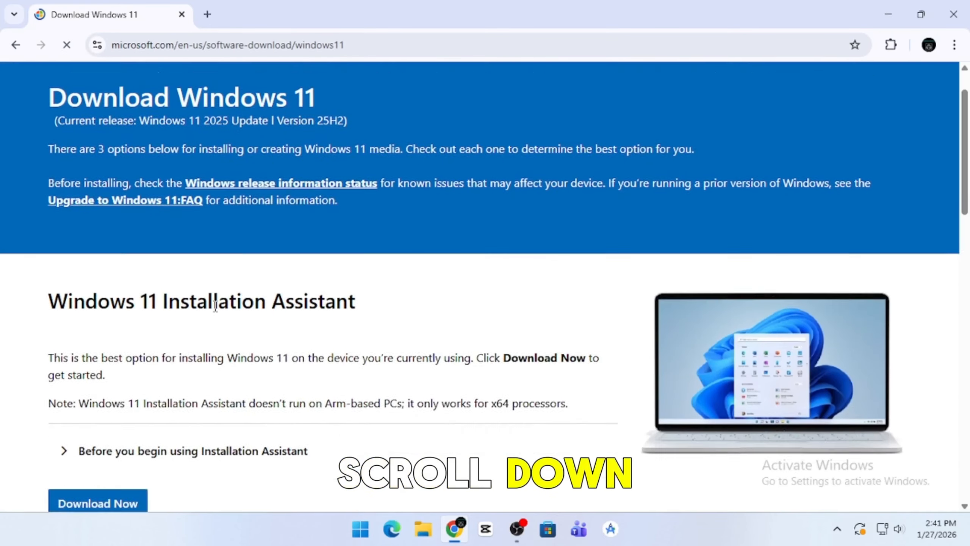
scroll(217, 304, down, 10)
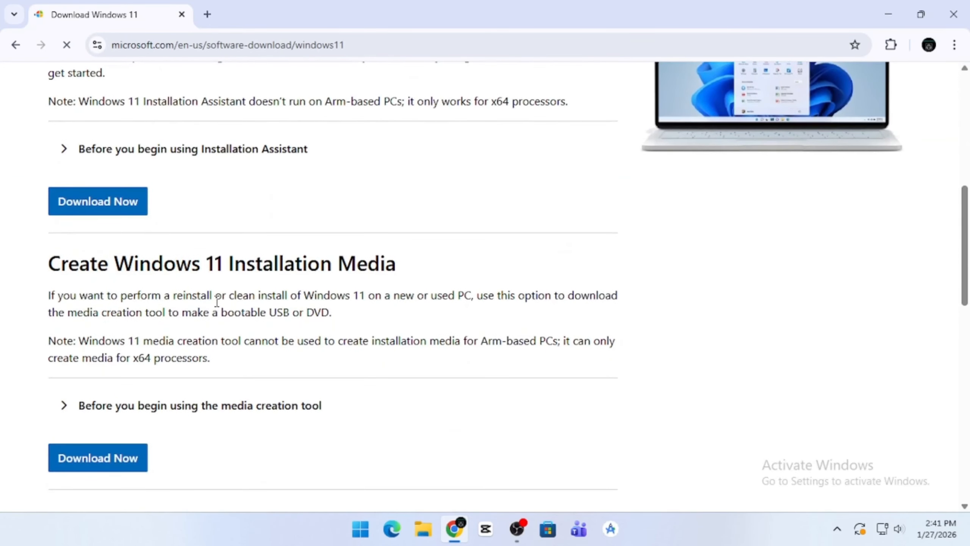
click(317, 295)
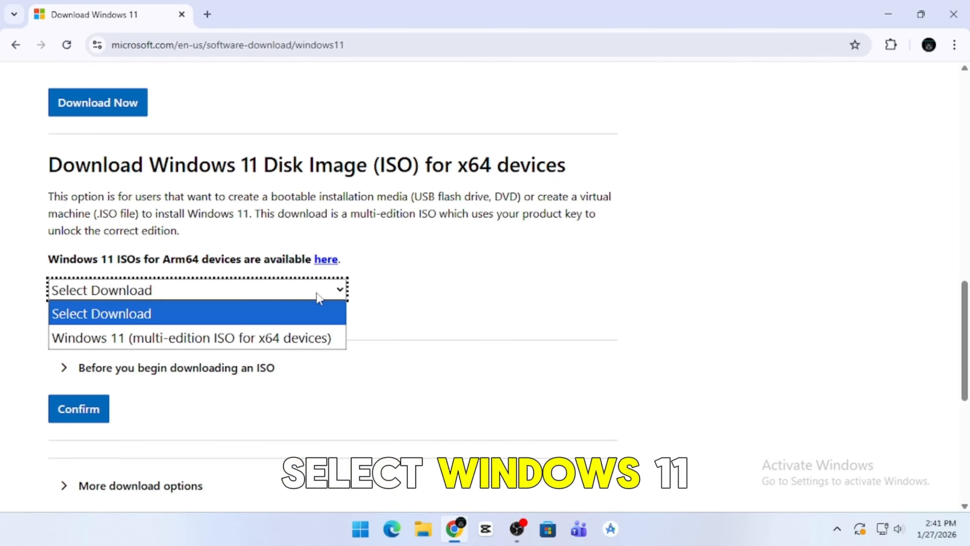
click(246, 338)
scroll(134, 343, down, 2)
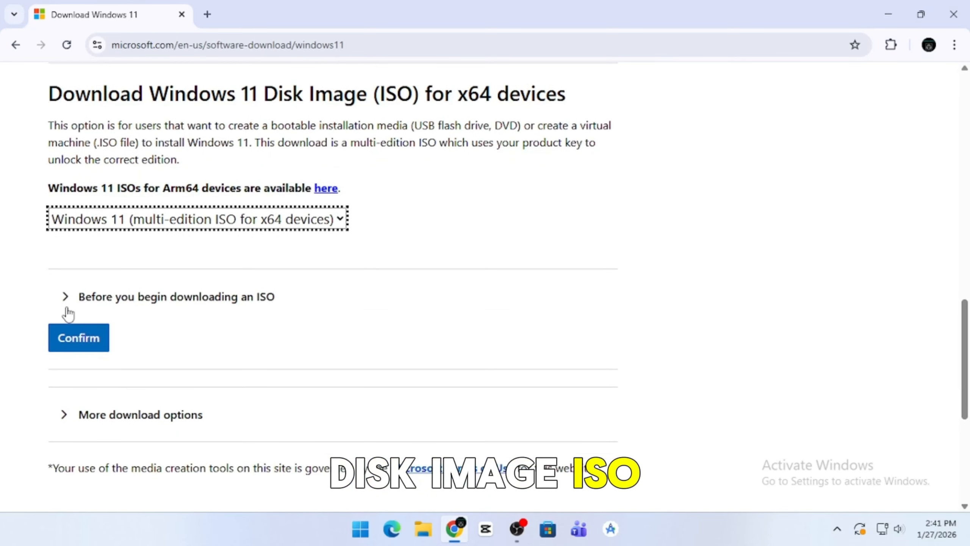
click(78, 343)
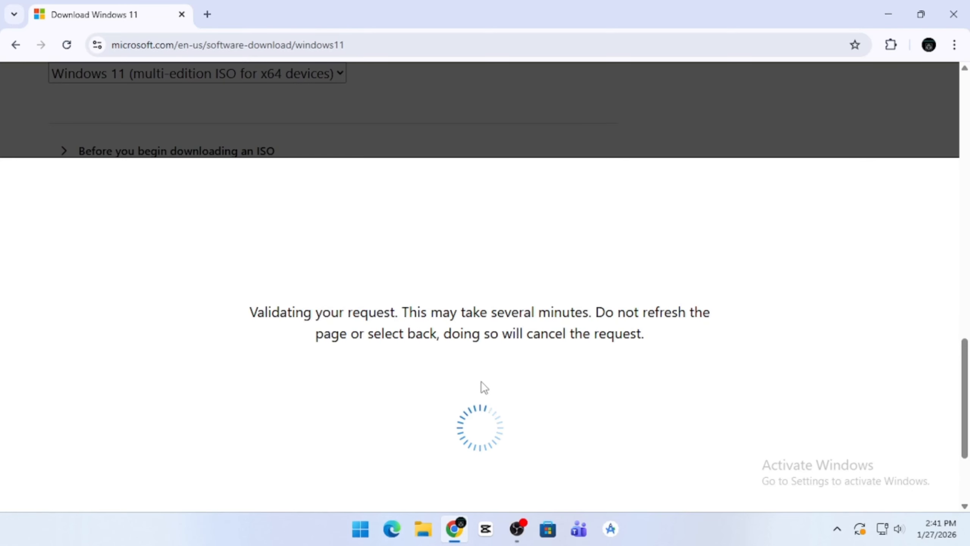
Set the Windows 11 product language to English (United States) and confirm it.
click(146, 346)
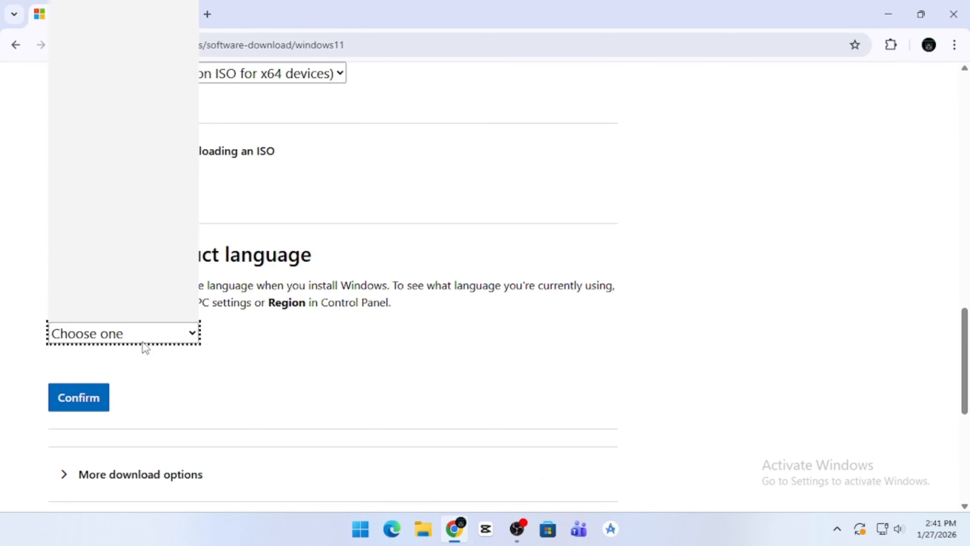
click(130, 255)
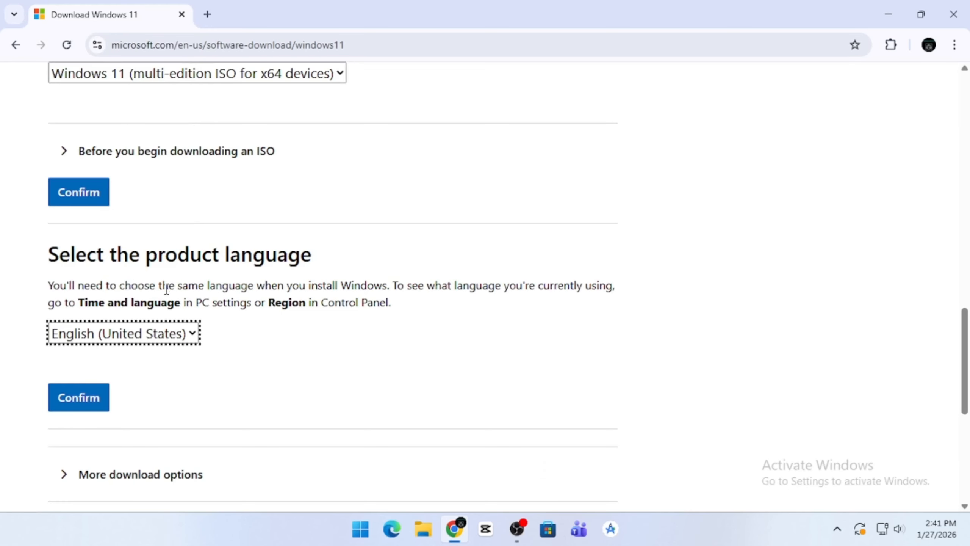
scroll(166, 289, down, 2)
click(97, 333)
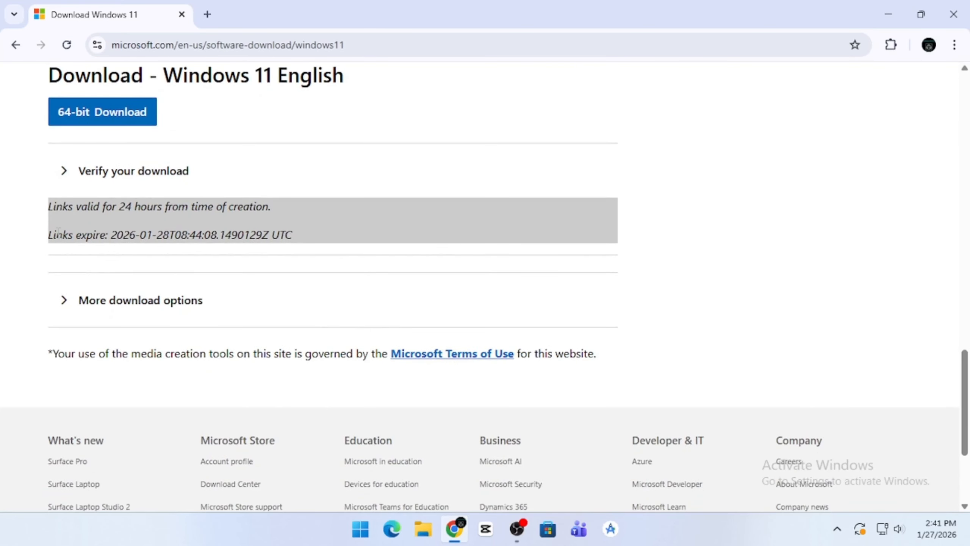
Download the 64-bit Windows 11 English ISO from Microsoft's download page.
scroll(123, 193, up, 2)
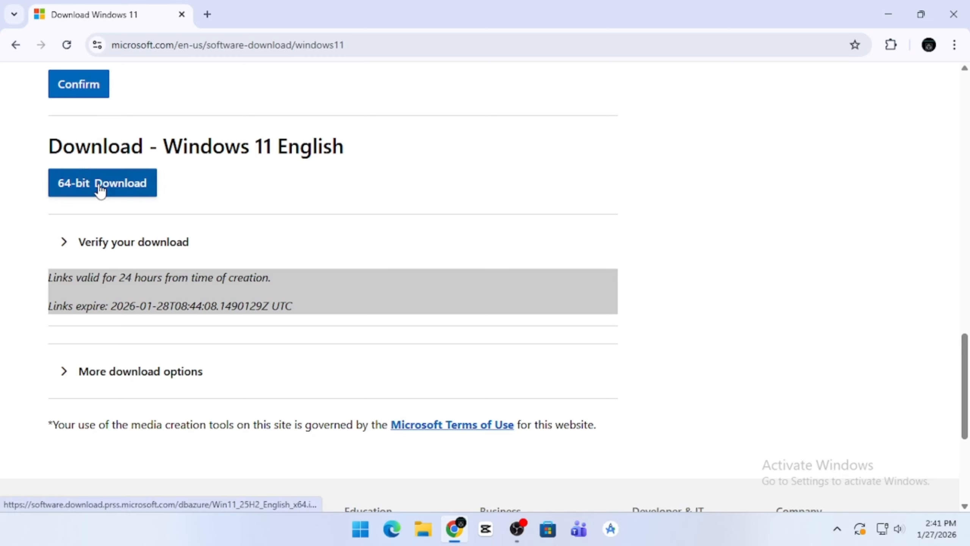
click(100, 184)
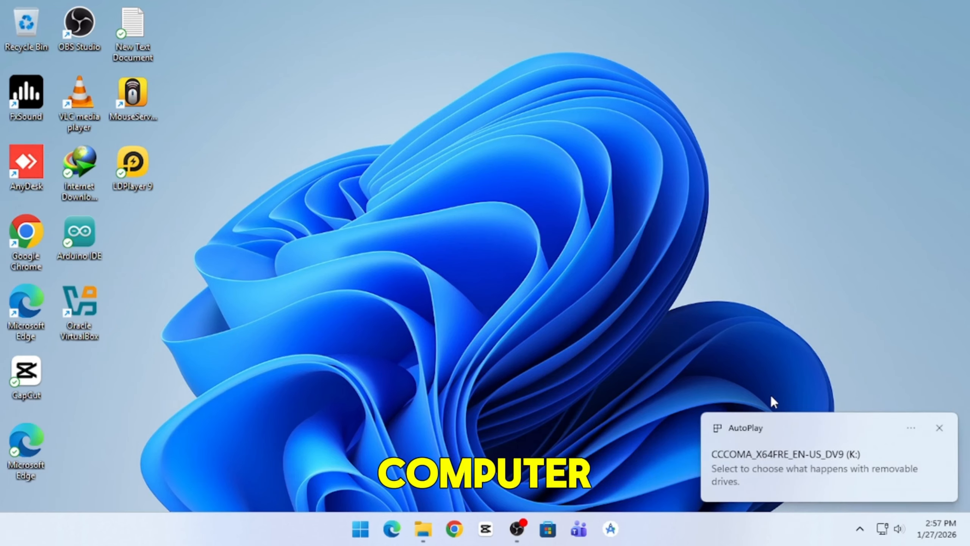
Dismiss the AutoPlay notification and extract the ventoy-1.1.10-windows archive with WinRAR into its current folder.
click(940, 428)
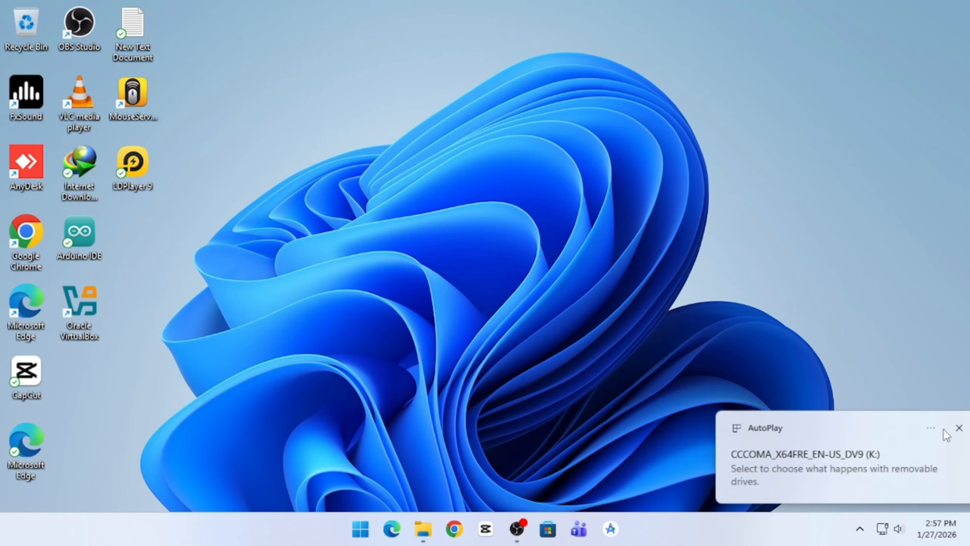
click(423, 529)
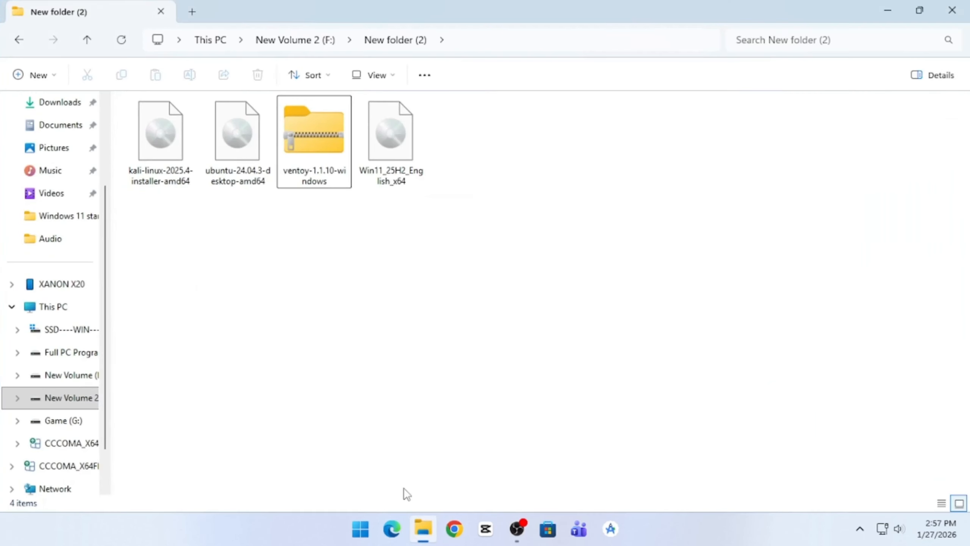
right_click(310, 146)
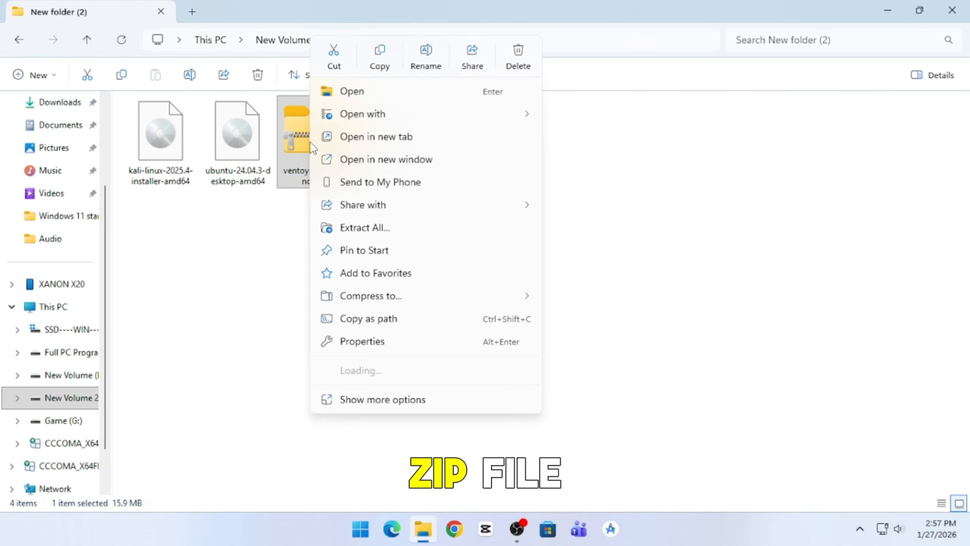
mouse_move(355, 375)
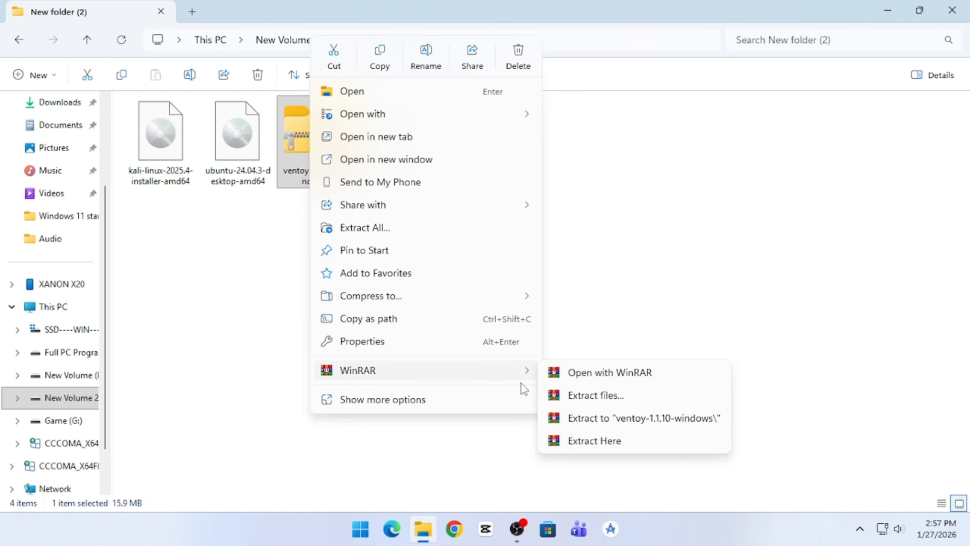
click(591, 441)
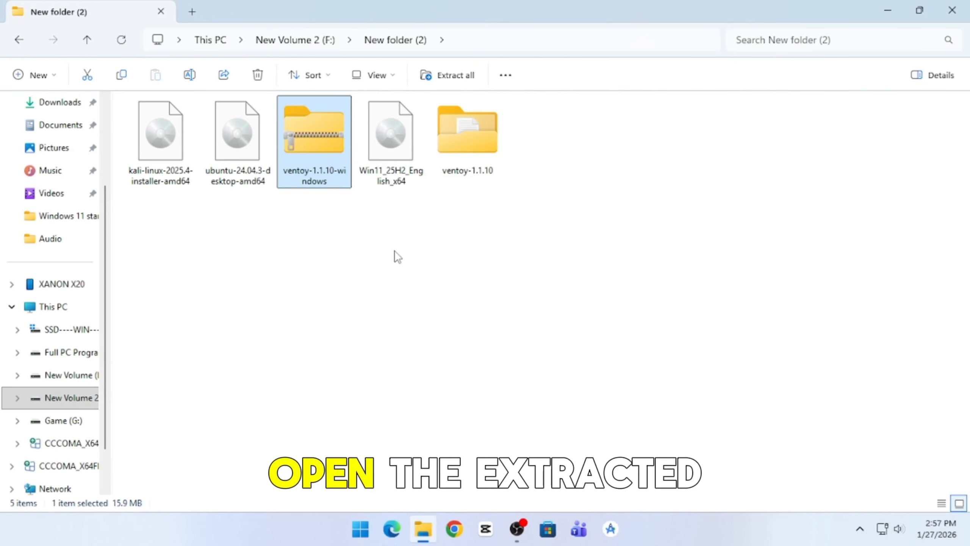
Run Ventoy2Disk from the extracted ventoy-1.1.10 folder and check that K: [64GB] Flash USB Disk is the target device.
double_click(461, 144)
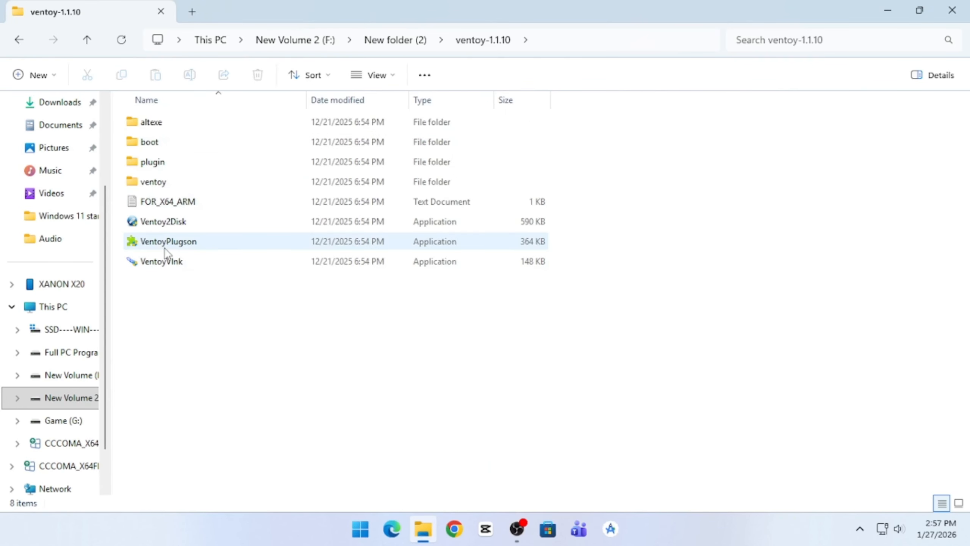
double_click(142, 226)
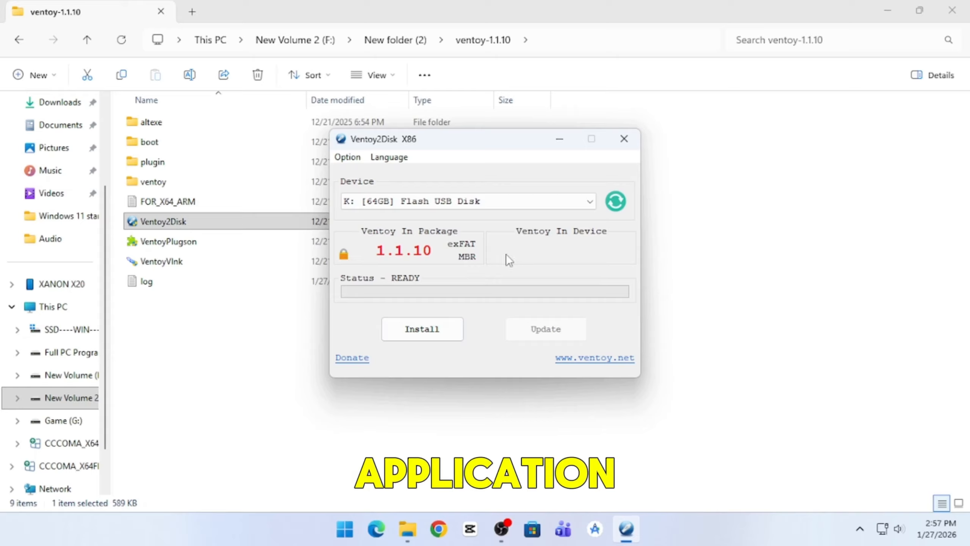
click(590, 202)
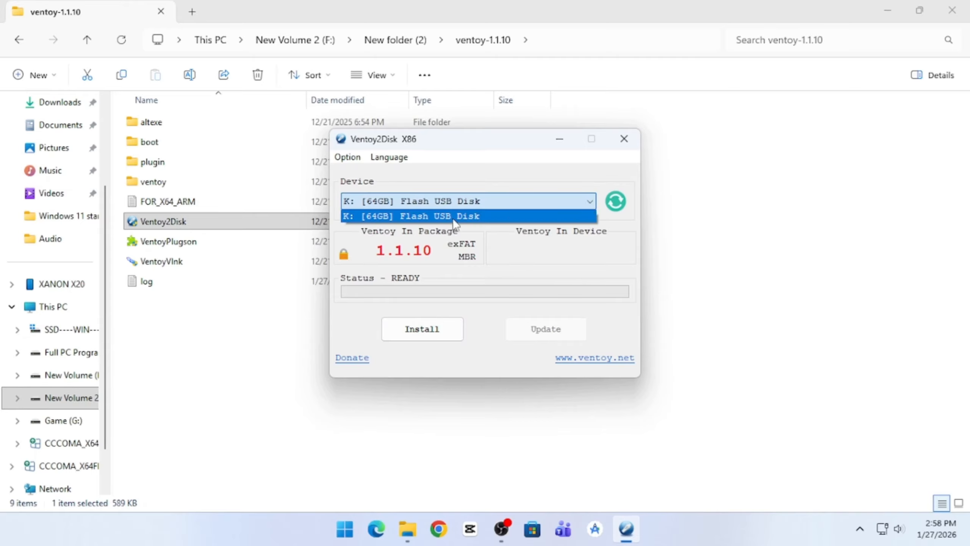
click(556, 265)
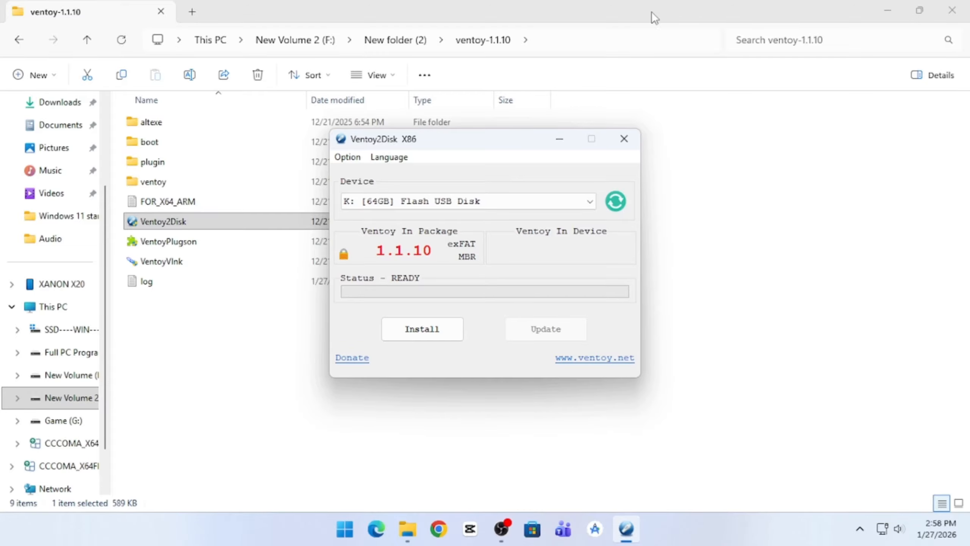
Move the File Explorer window aside and open Windows Disk Management.
drag(652, 12, 808, 32)
click(352, 535)
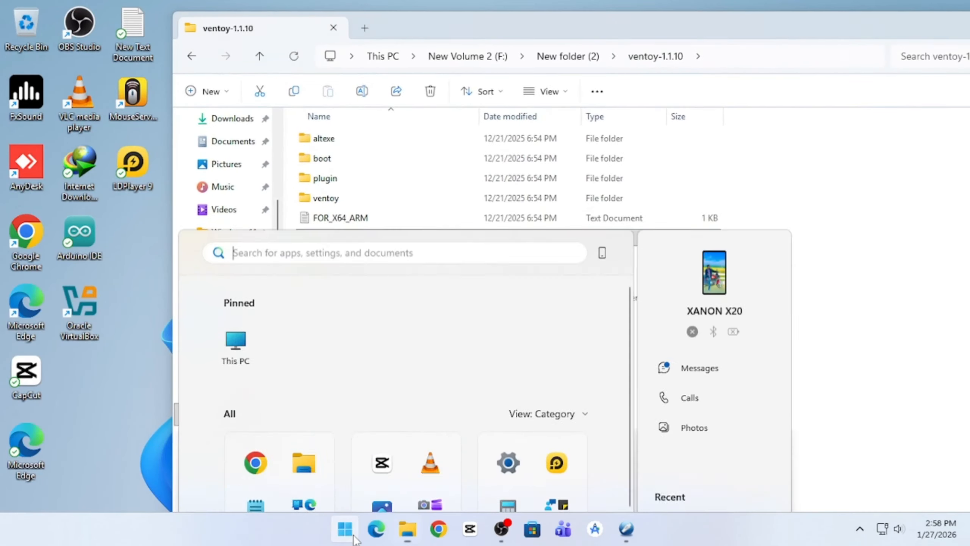
click(348, 537)
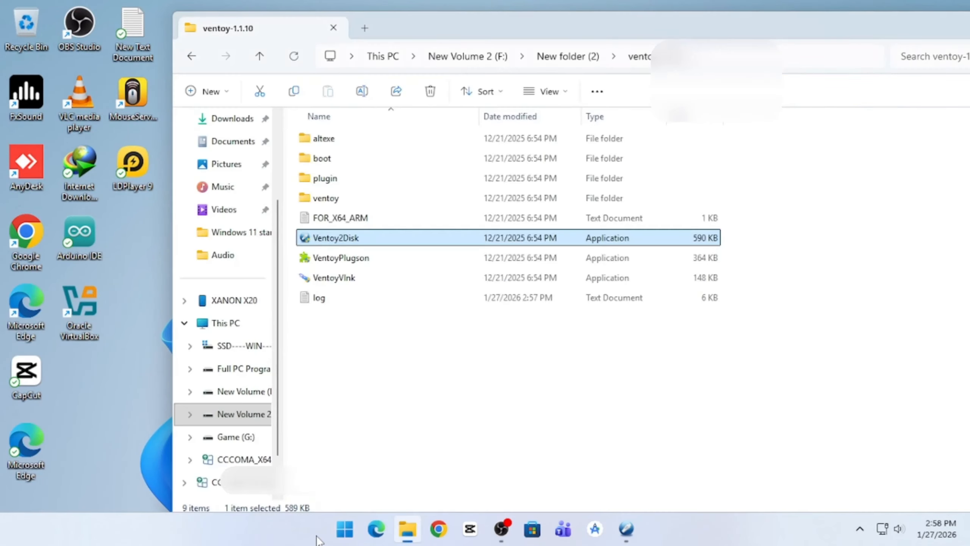
right_click(352, 537)
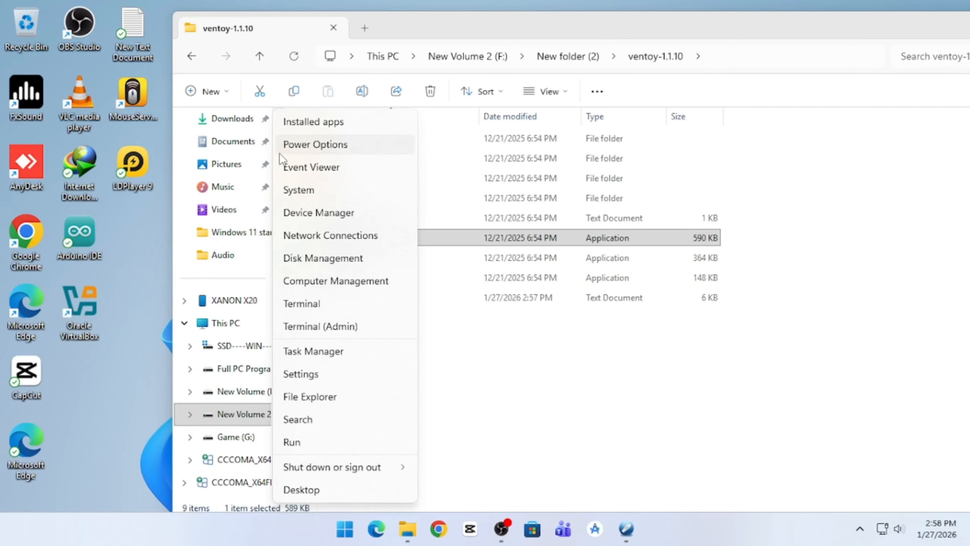
click(342, 257)
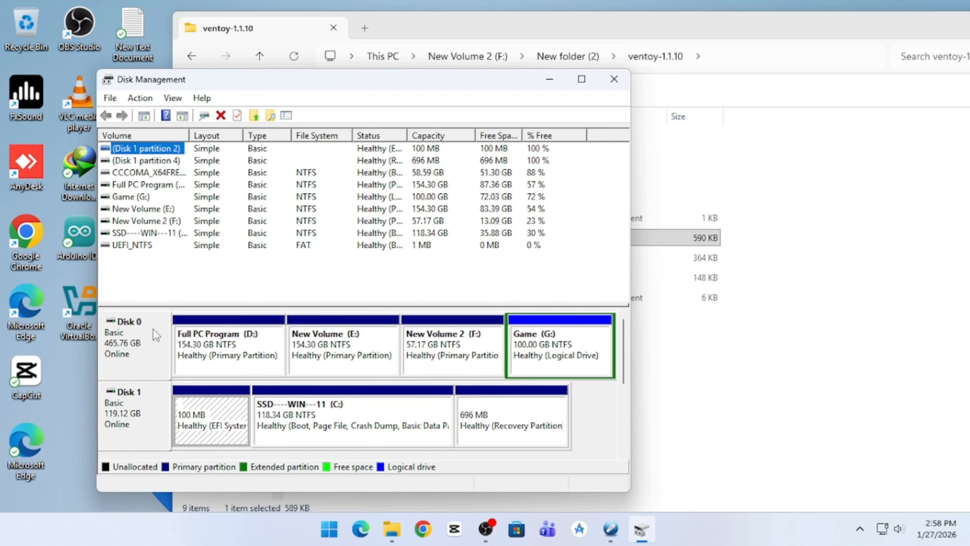
Check the partition style of Disk 1 in its volume properties, and close the properties and Disk Management.
right_click(149, 411)
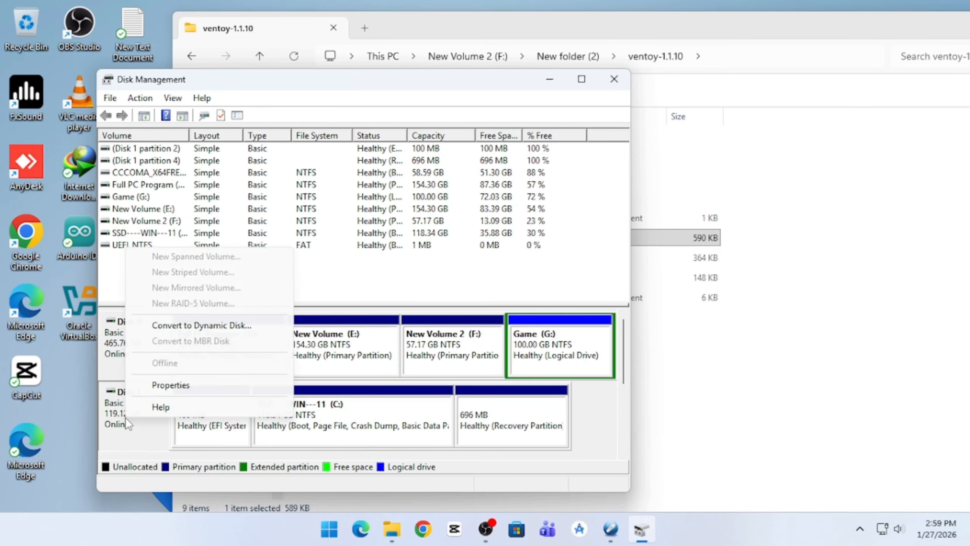
click(184, 392)
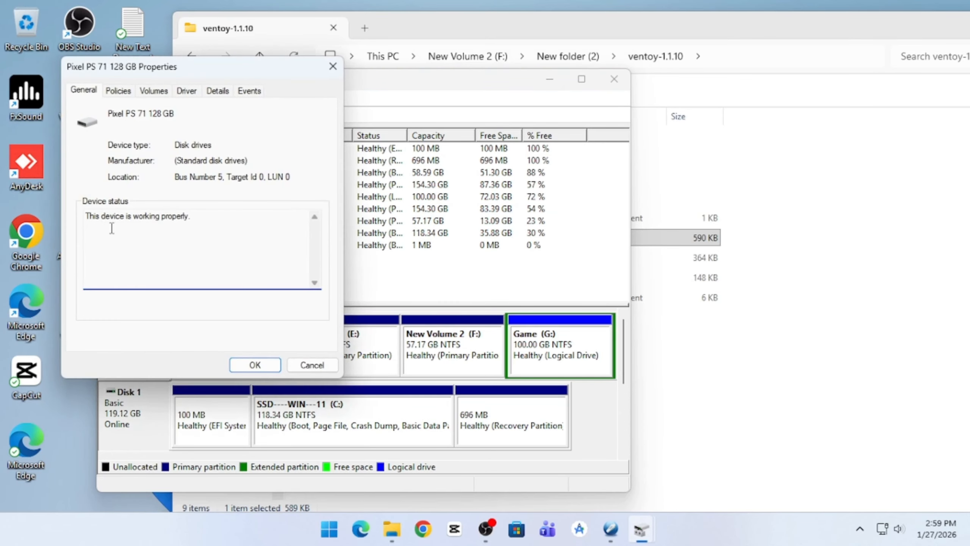
click(153, 91)
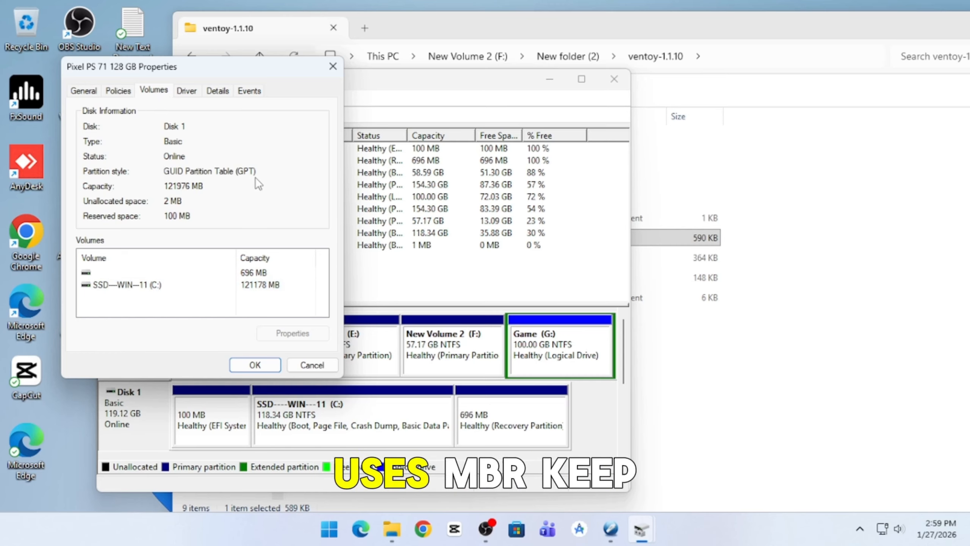
click(336, 63)
click(614, 79)
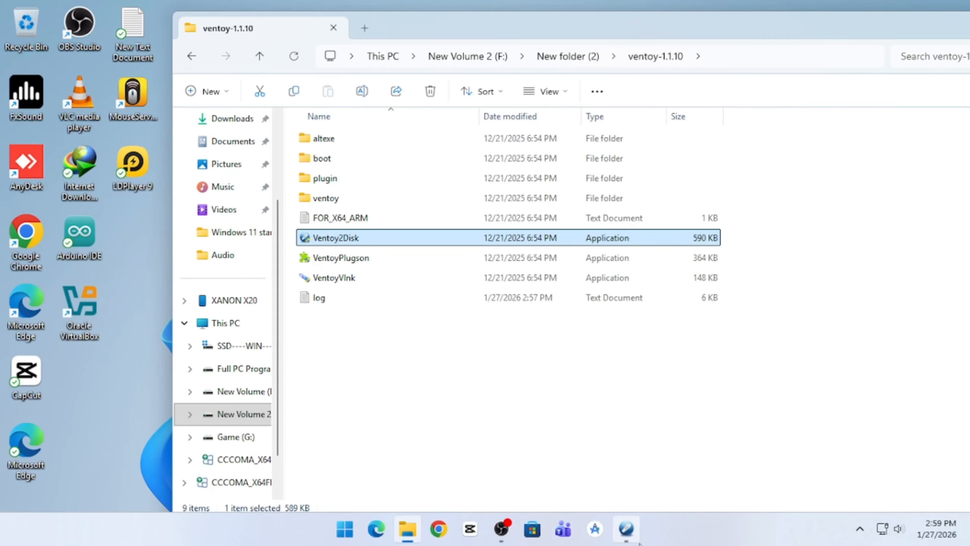
Return to Ventoy2Disk and set the partition style for the USB drive to GPT.
click(629, 532)
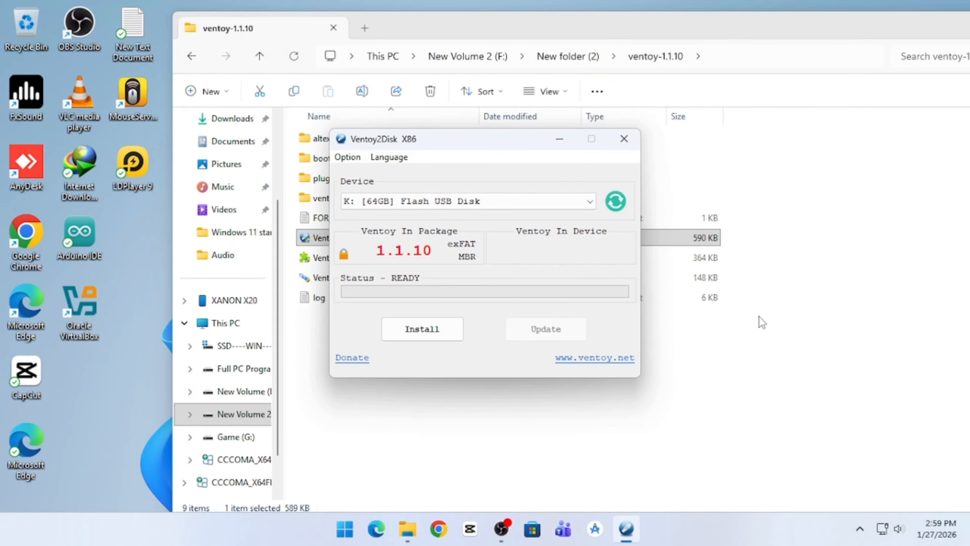
click(348, 157)
mouse_move(459, 188)
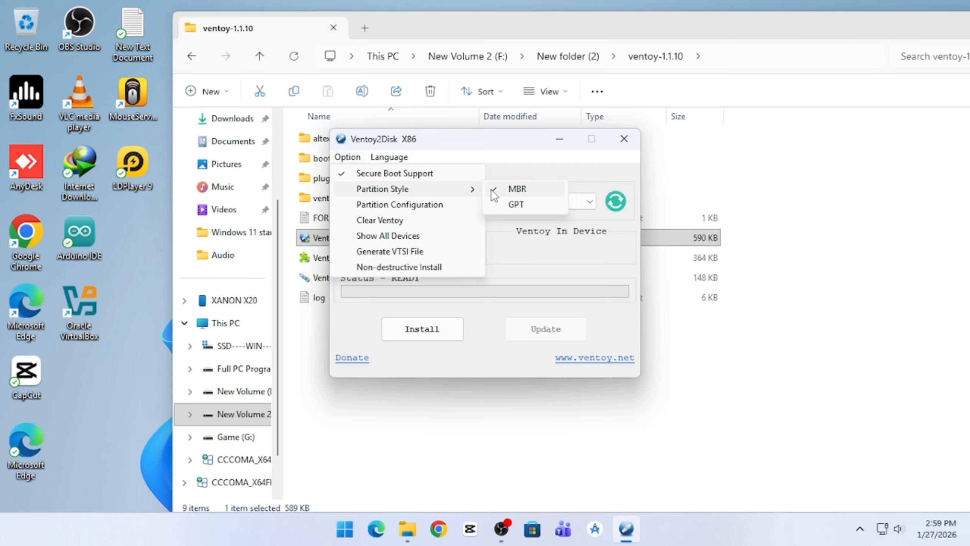
click(513, 208)
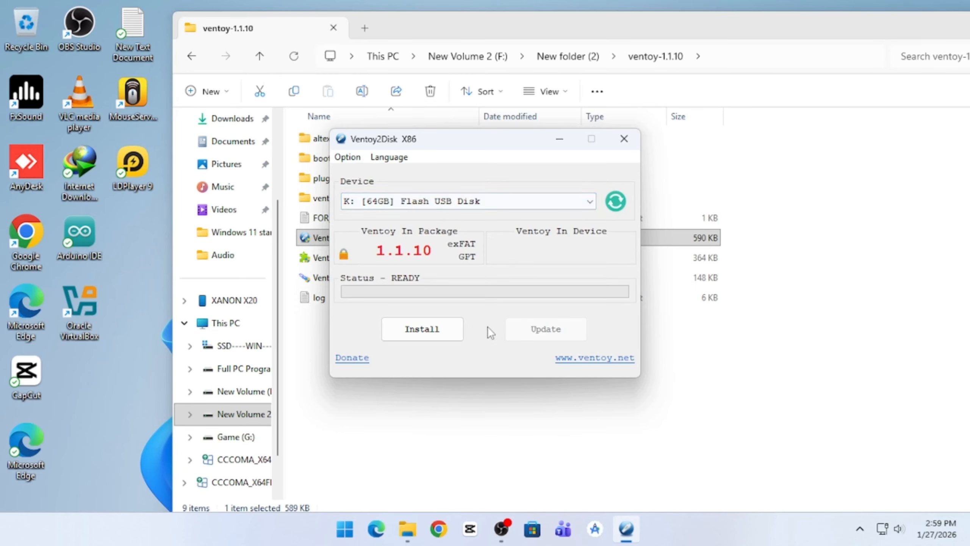
Install Ventoy on the 64 GB flash disk, accepting both format warnings, and close Ventoy2Disk when it finishes.
click(437, 336)
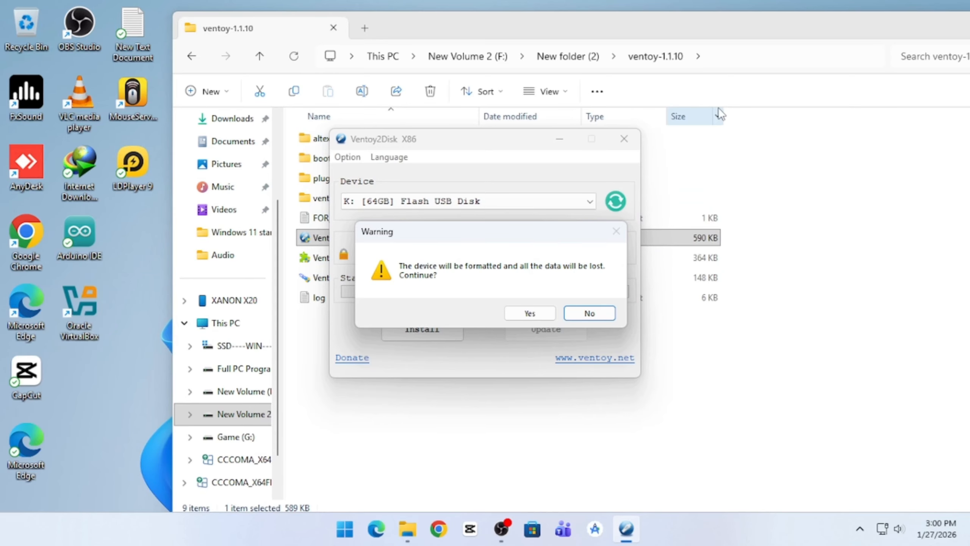
click(530, 313)
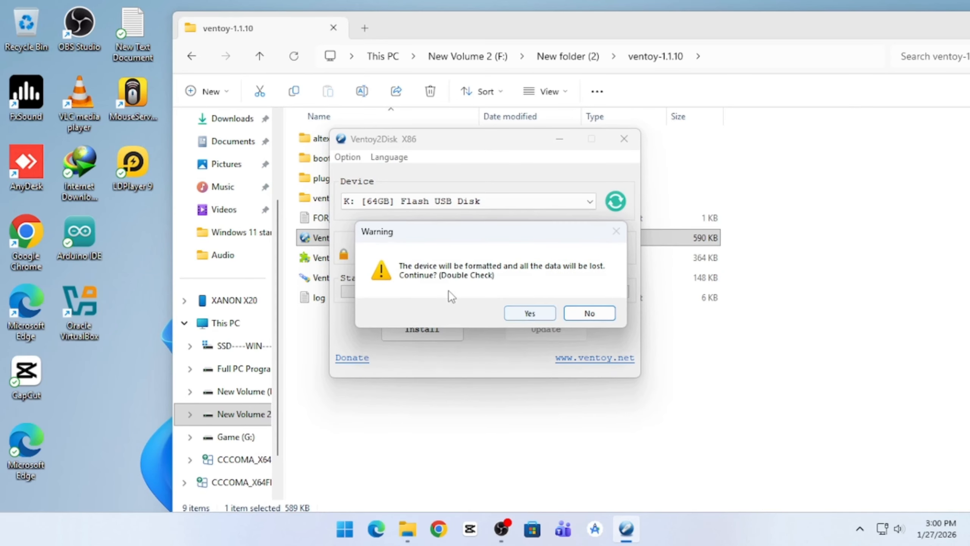
click(530, 313)
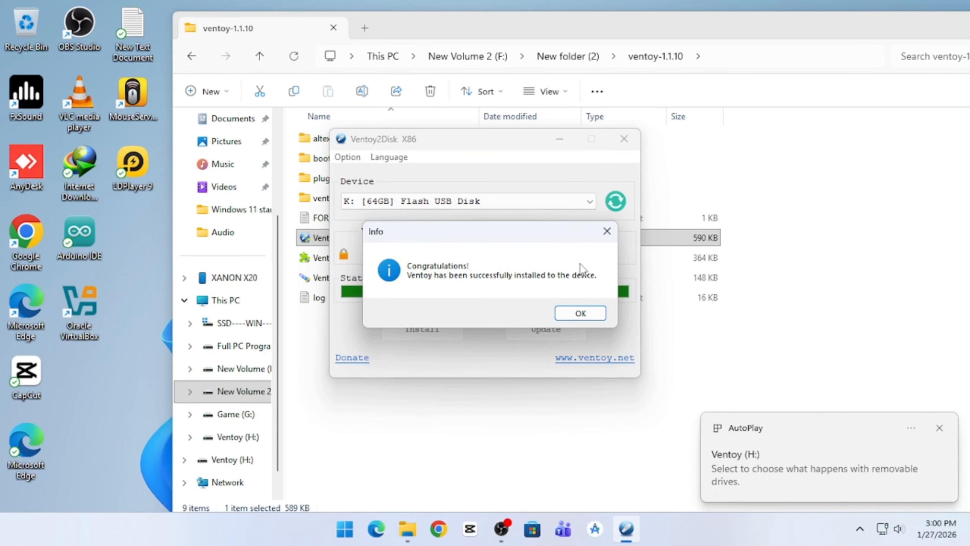
click(577, 311)
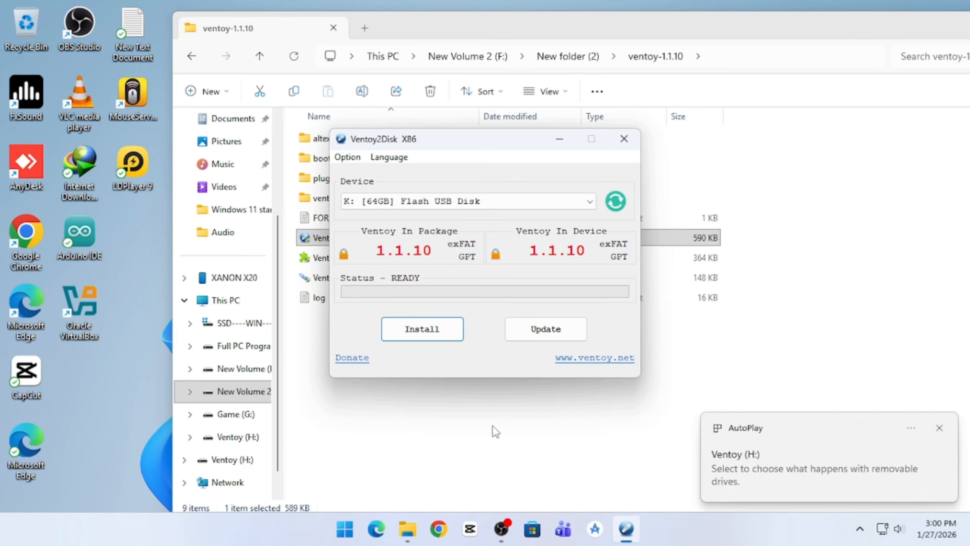
click(624, 139)
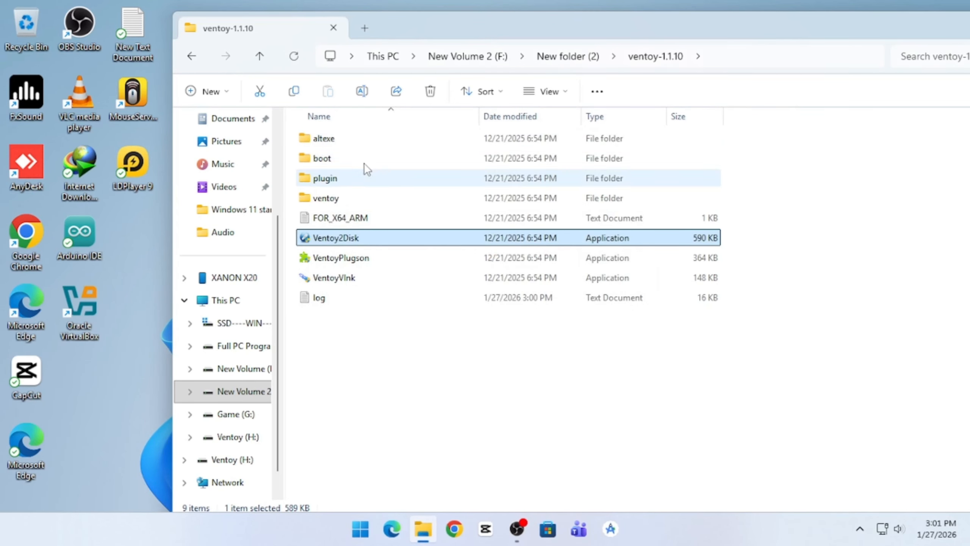
Show the drives under This PC, including Ventoy (H:), and reposition the File Explorer window fully on screen.
click(226, 301)
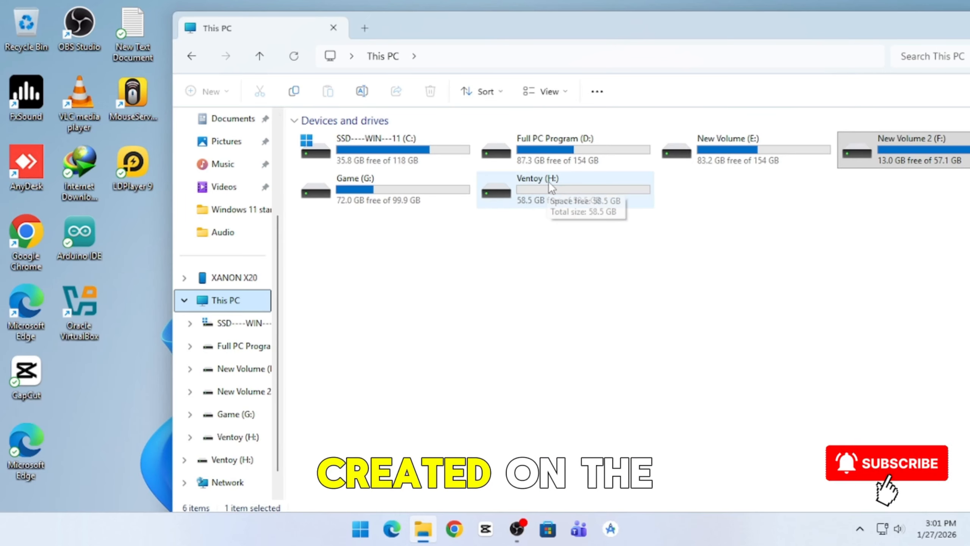
drag(755, 32, 612, 47)
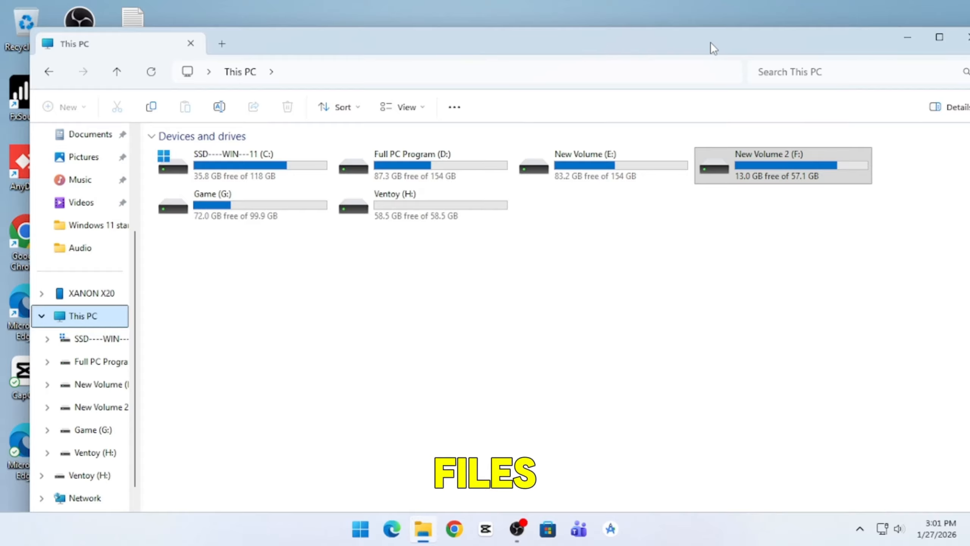
drag(702, 42, 660, 38)
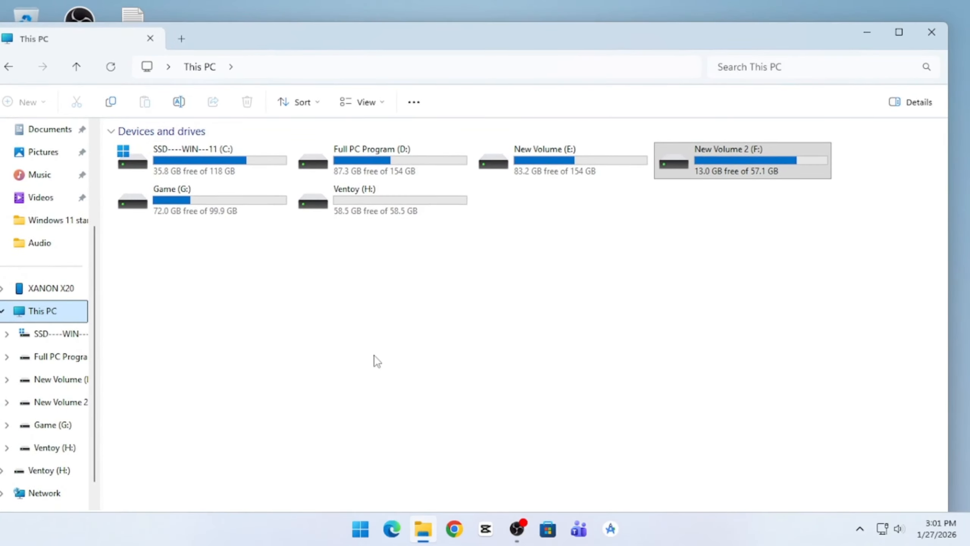
Open a second File Explorer window and snap it side by side with the This PC window, in the left half.
right_click(414, 523)
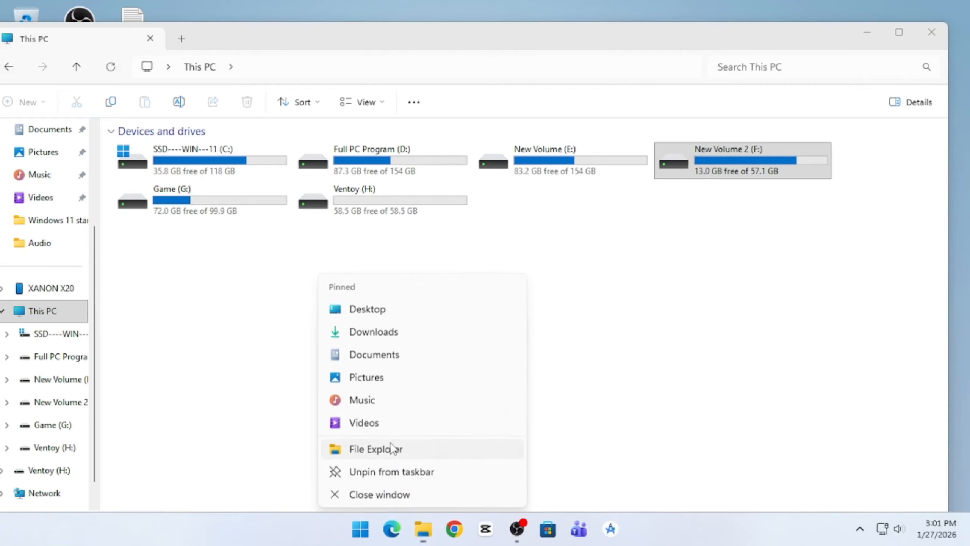
click(393, 448)
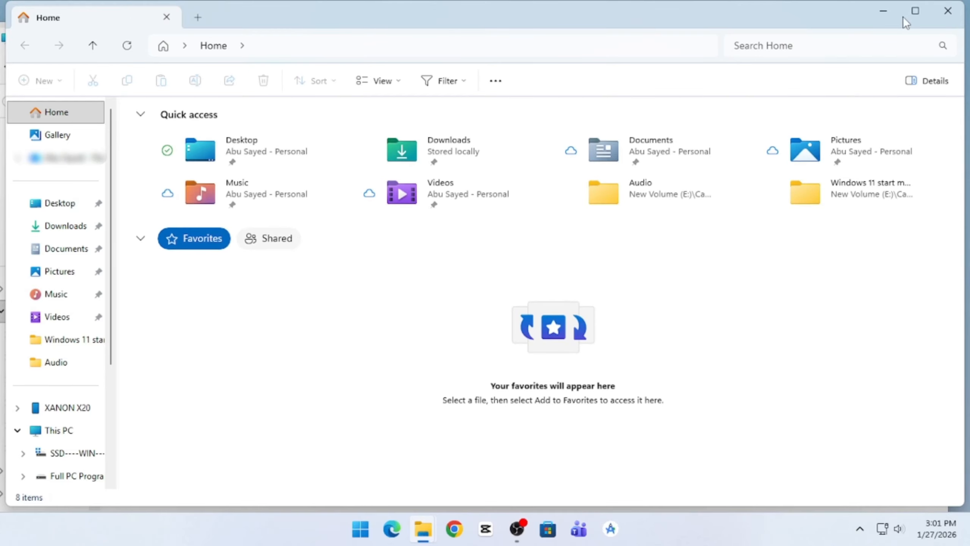
mouse_move(917, 11)
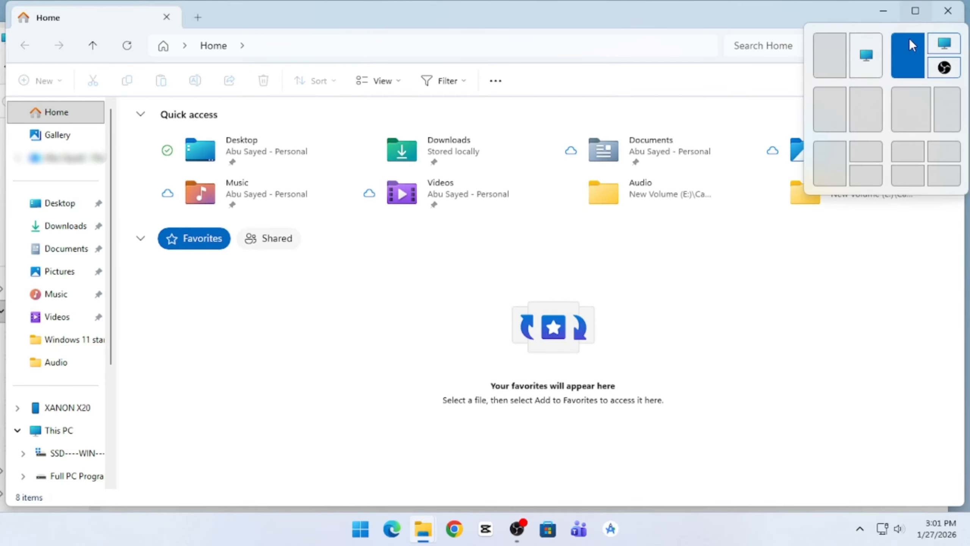
click(837, 53)
click(834, 58)
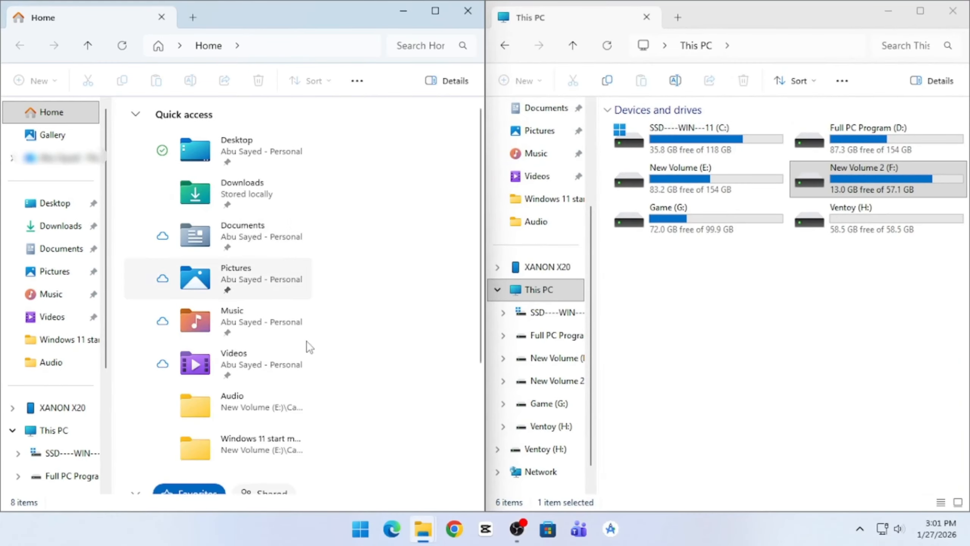
scroll(390, 375, down, 4)
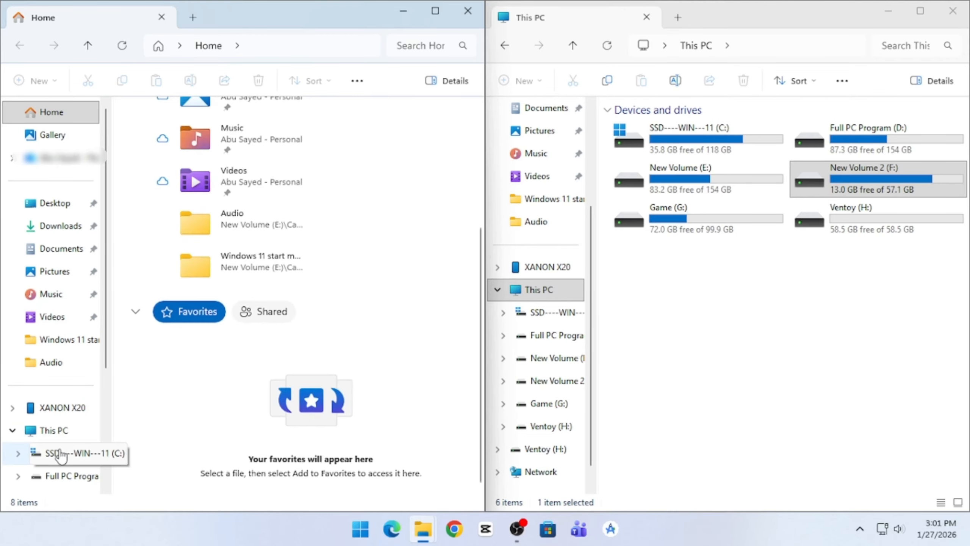
Copy the Kali Linux, Ubuntu and Win11_25H2_English_x64 ISO files from New folder (2) onto the empty Ventoy (H:) drive.
click(50, 430)
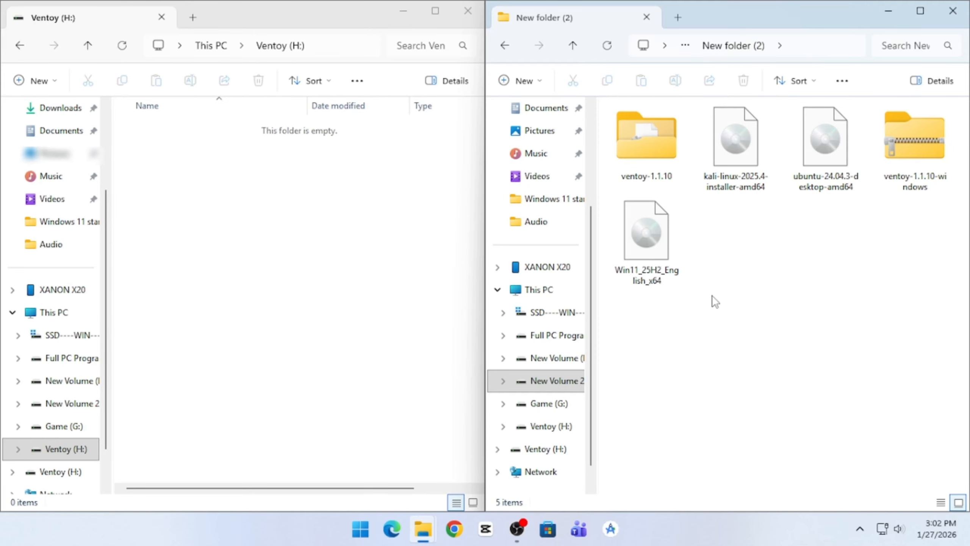
click(645, 253)
ctrl+click(735, 145)
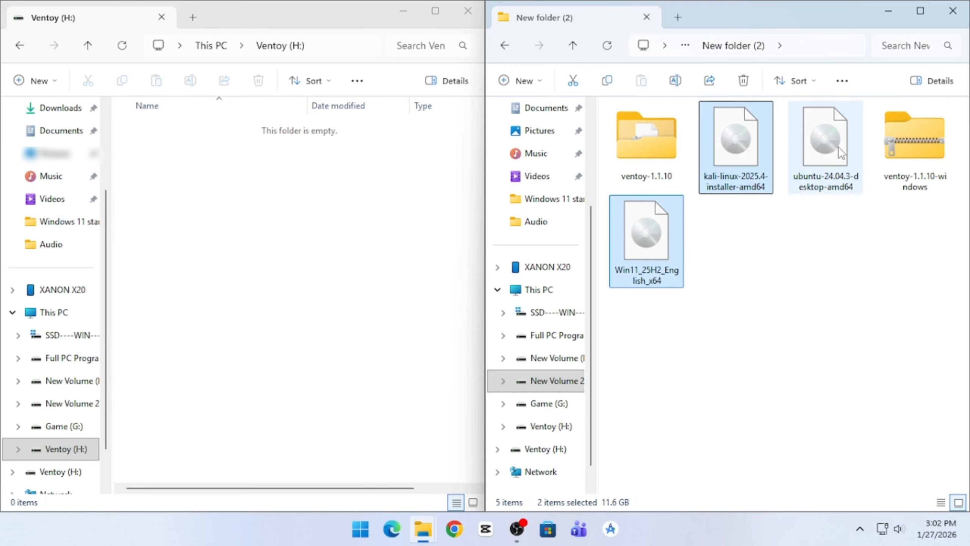
ctrl+click(840, 155)
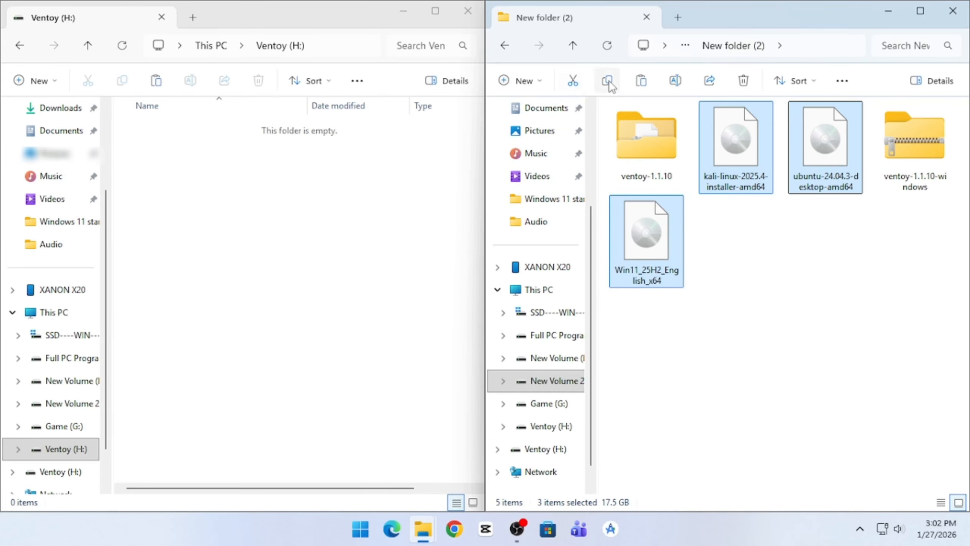
click(157, 84)
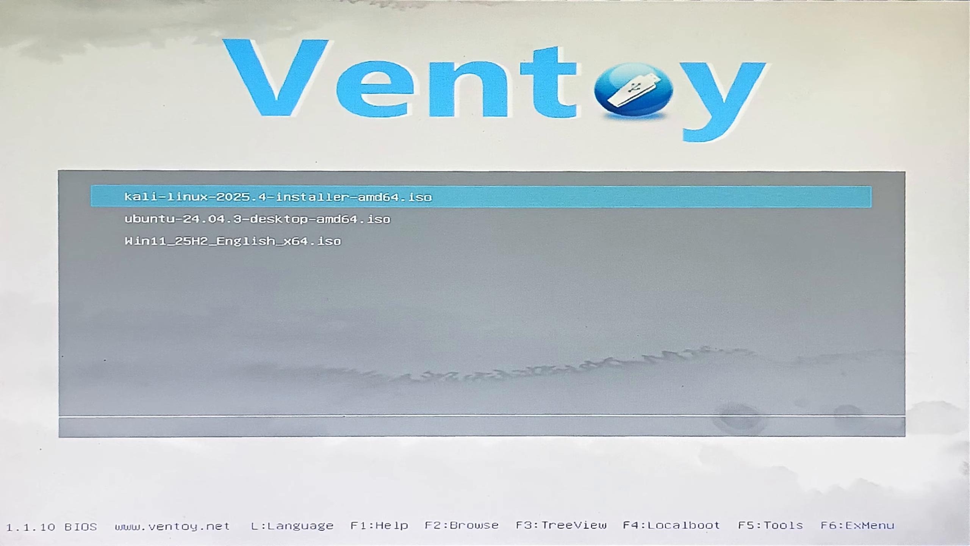
Start the Windows 11 setup by booting Win11_25H2_English_x64.iso in normal mode from the Ventoy boot menu.
key(Down)
key(Down)
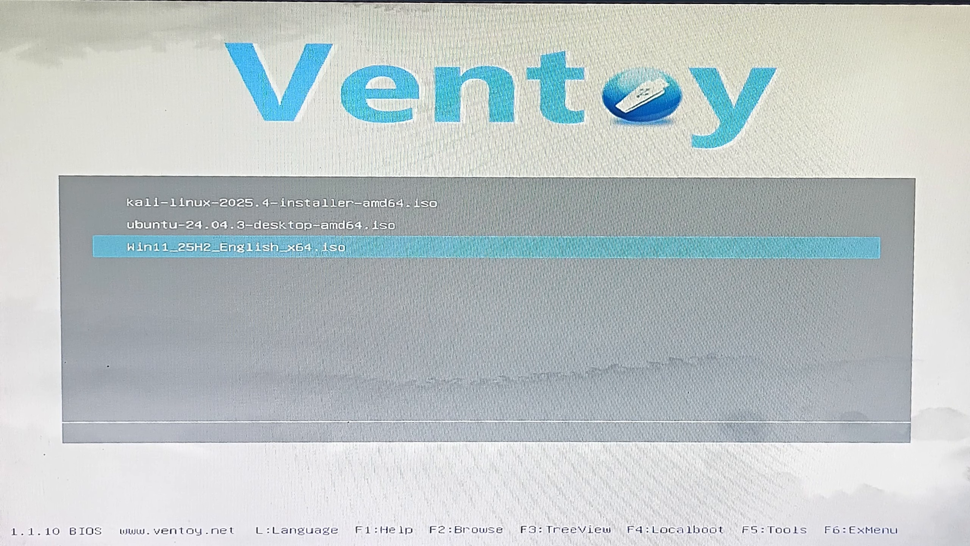
key(Return)
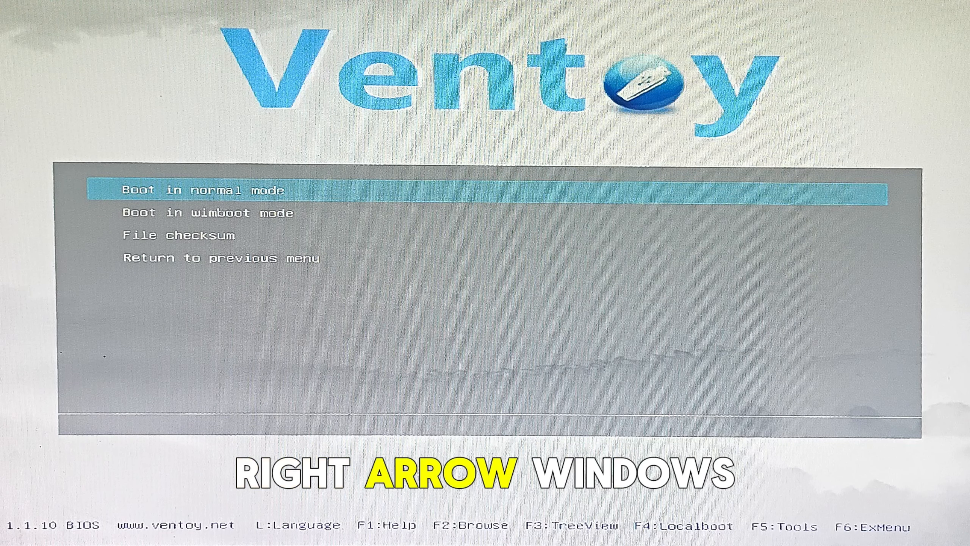
key(Return)
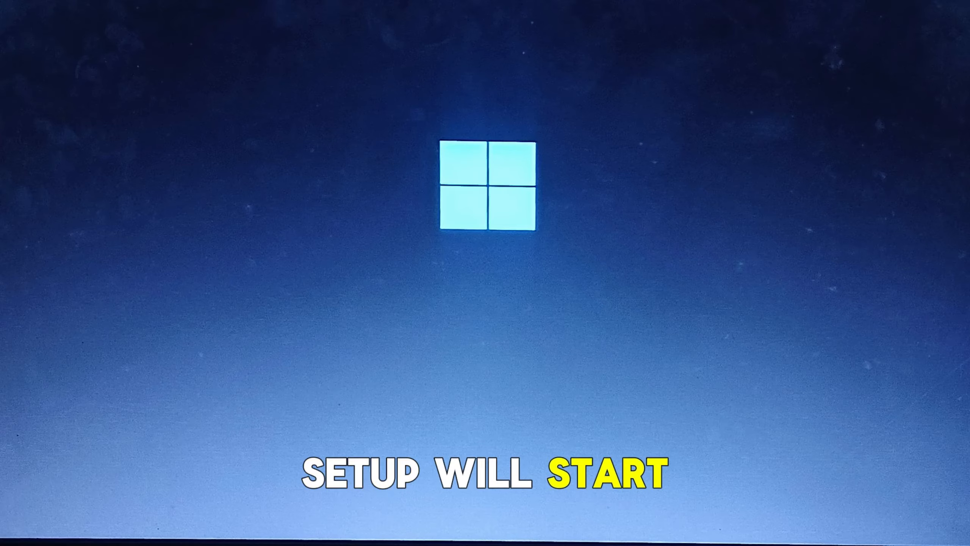